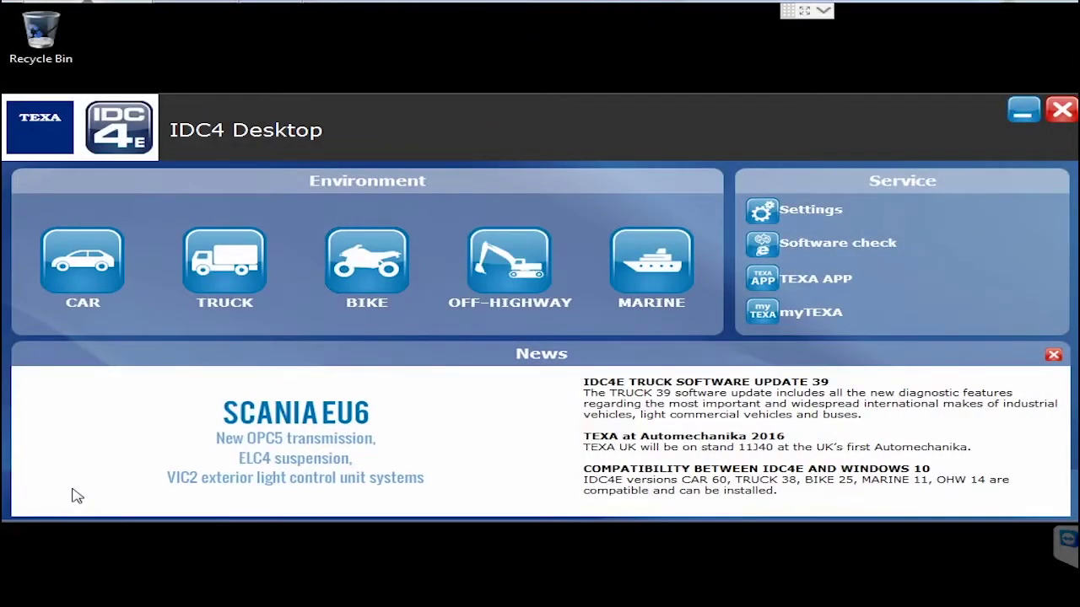
- Enter the MARINE environment to show the Diagnosis vessel categories, with Outboard Motors loading
{"action": "left_click", "coordinate": [84, 474]}
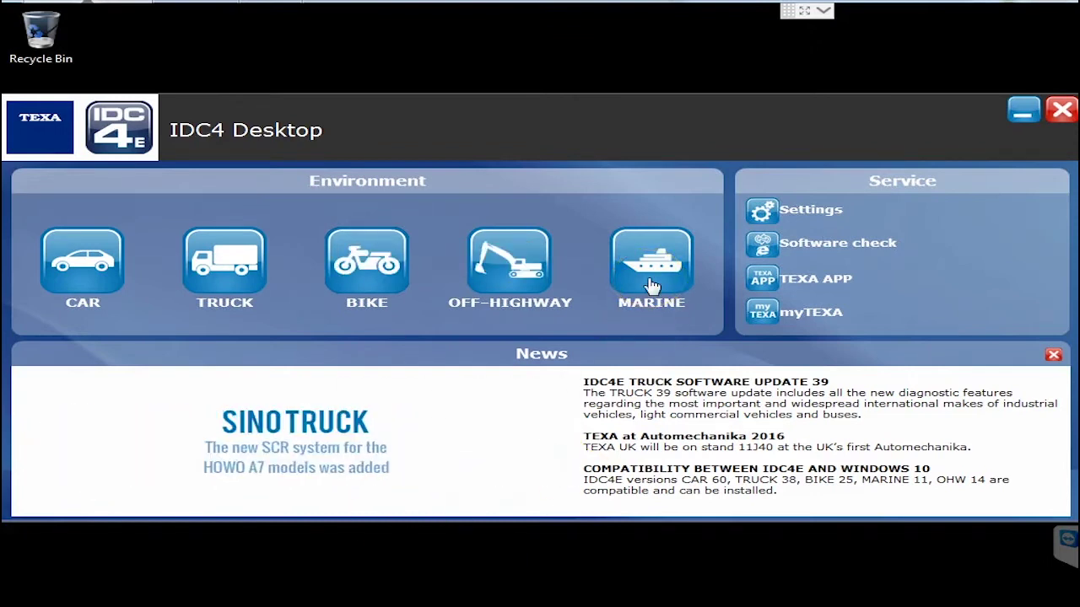
{"action": "left_click", "coordinate": [651, 269]}
{"action": "left_click", "coordinate": [365, 287]}
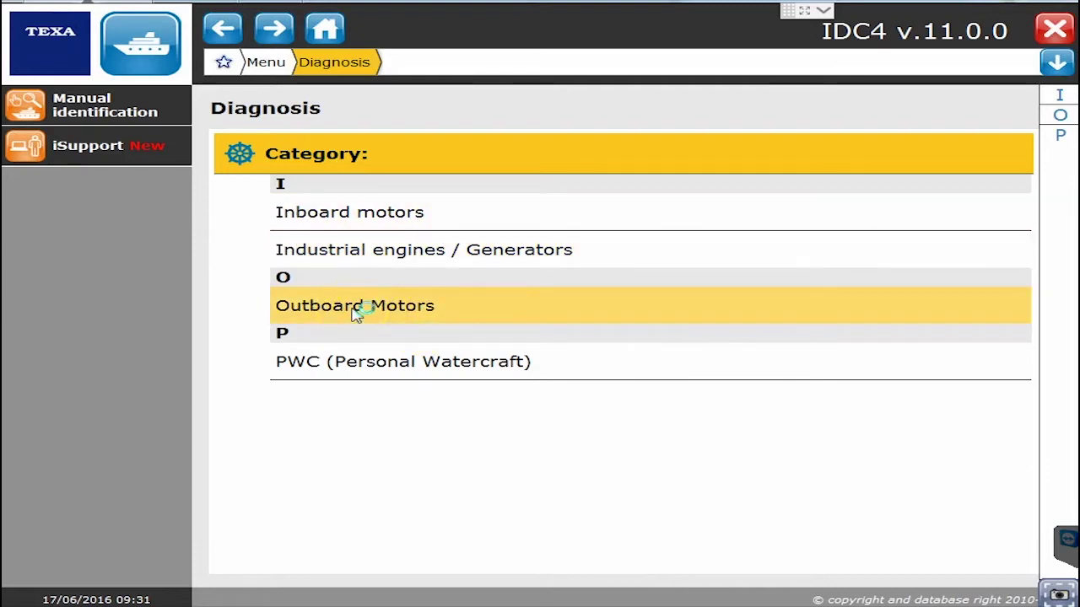
- Choose Outboard Motors, brand MARINER, then the 115 EFI 4 Stroke model
{"action": "left_click", "coordinate": [398, 307]}
{"action": "left_click", "coordinate": [327, 312]}
{"action": "left_click", "coordinate": [490, 314]}
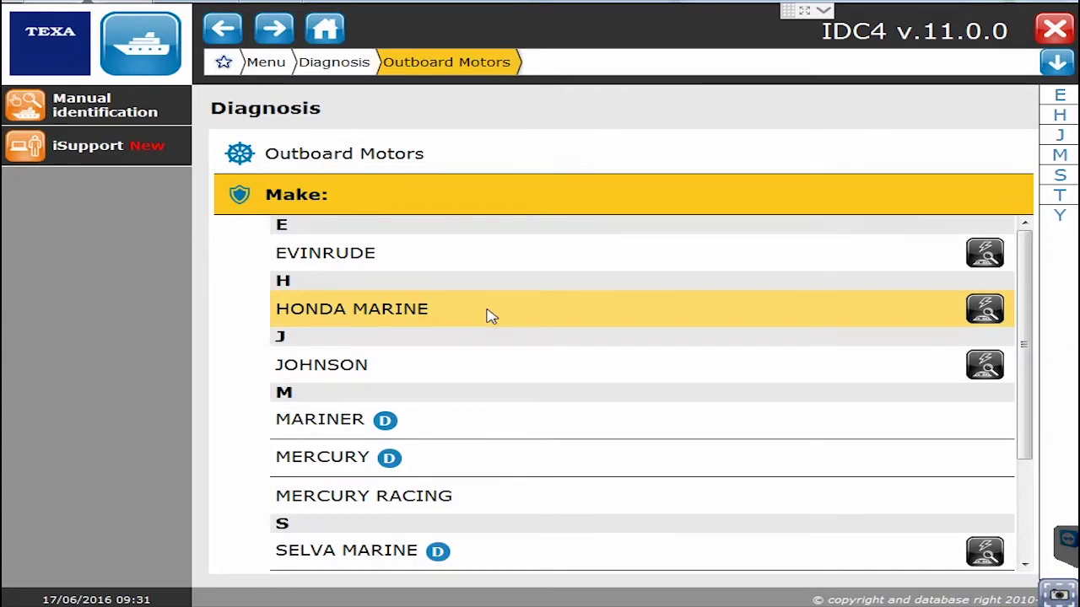
{"action": "scroll", "coordinate": [436, 352], "scroll_direction": "down", "scroll_amount": 2}
{"action": "left_click", "coordinate": [303, 340]}
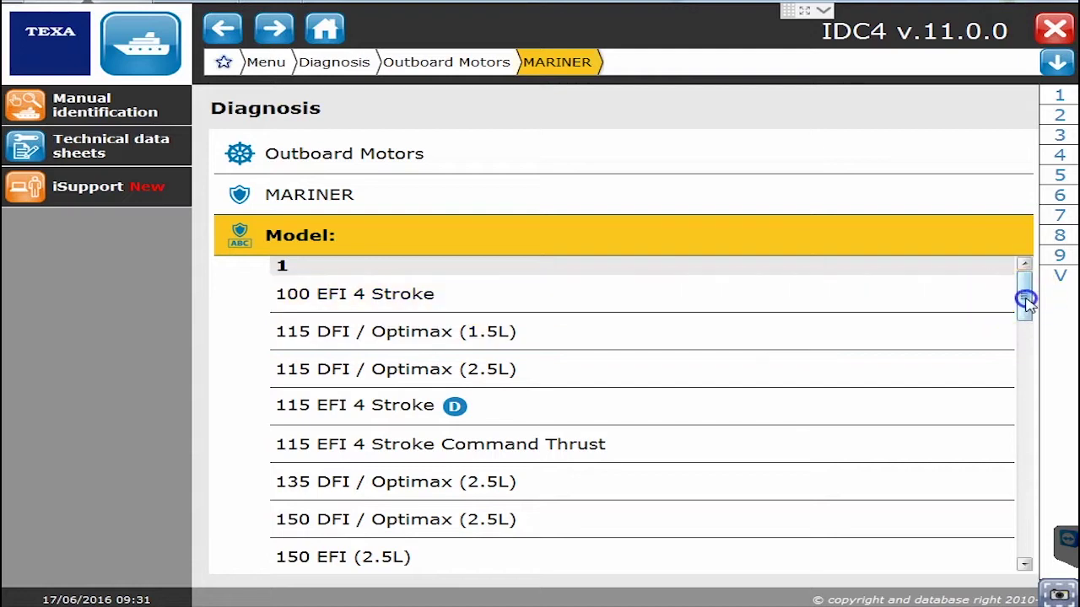
{"action": "mouse_move", "coordinate": [1025, 300]}
{"action": "left_mouse_down"}
{"action": "mouse_move", "coordinate": [1025, 562]}
{"action": "mouse_move", "coordinate": [1038, 447]}
{"action": "mouse_move", "coordinate": [1026, 272]}
{"action": "left_mouse_up"}
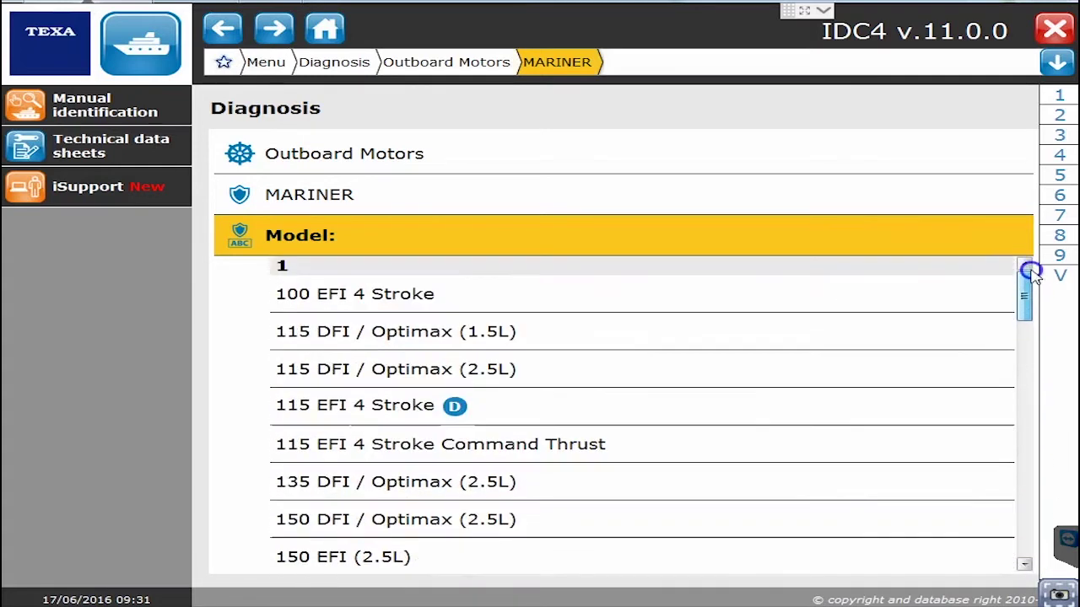
{"action": "left_click", "coordinate": [350, 413]}
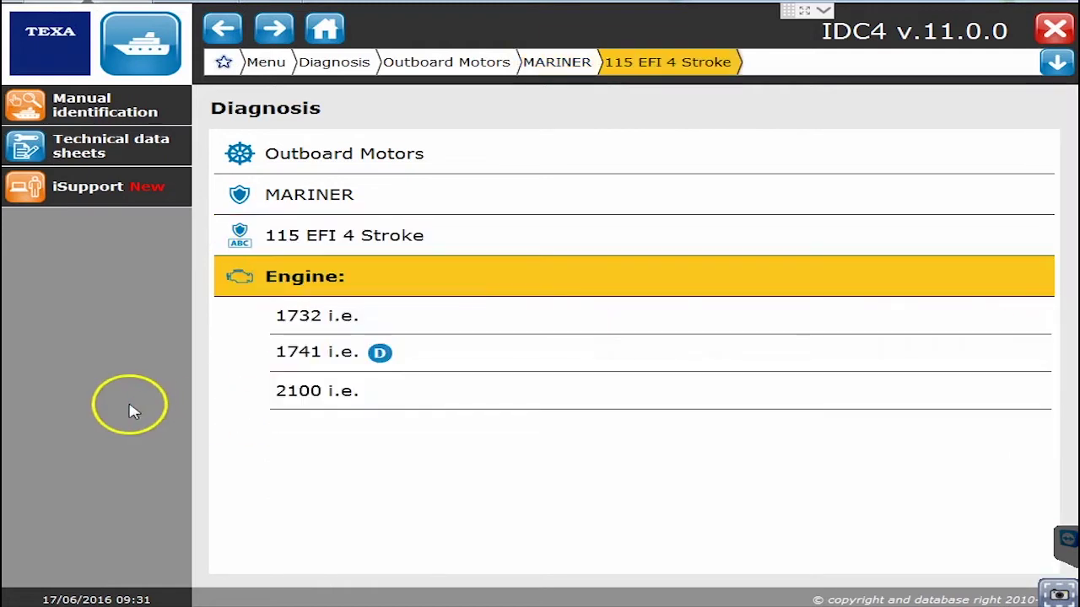
- Pick engine 1741 i.e., Outboard Engine, Mitsubishi EFI petrol injection, and start a DEMO diagnosis
{"action": "left_click", "coordinate": [308, 358]}
{"action": "left_click", "coordinate": [338, 362]}
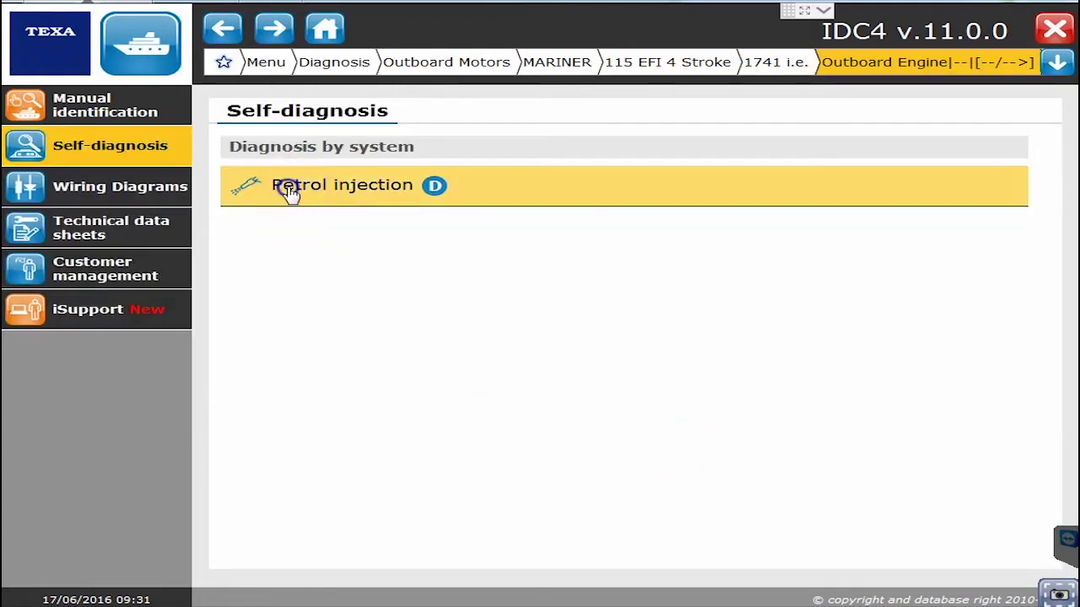
{"action": "left_click", "coordinate": [289, 189]}
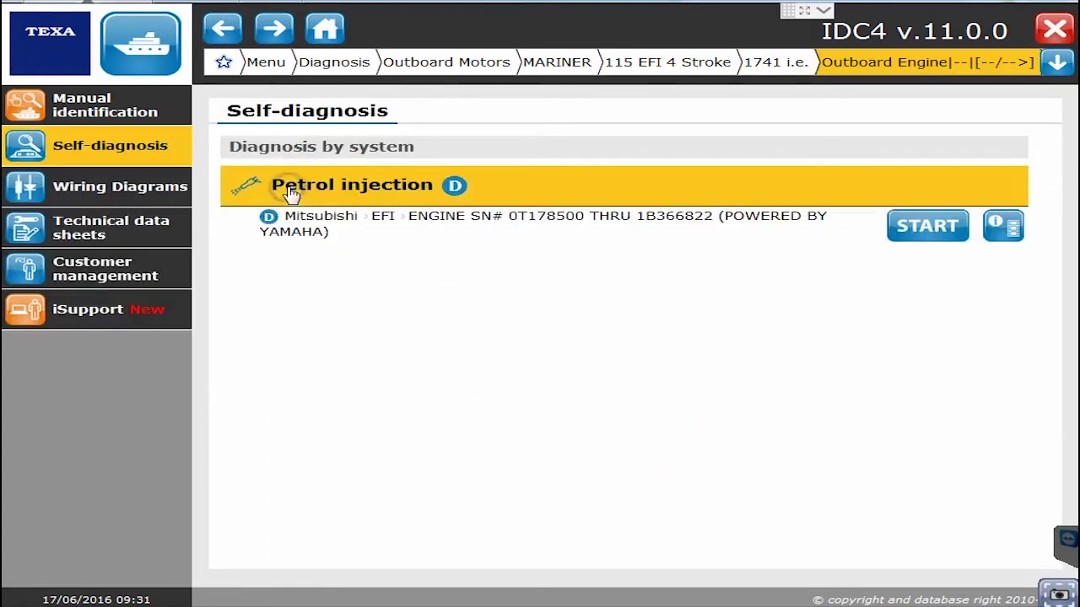
{"action": "left_click", "coordinate": [919, 228]}
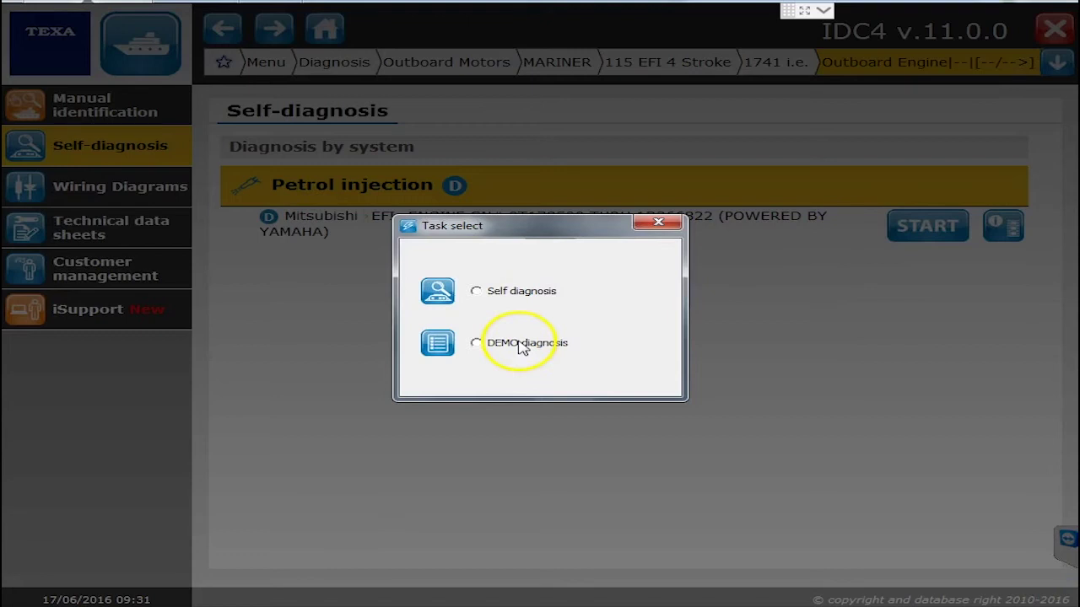
{"action": "left_click", "coordinate": [659, 226]}
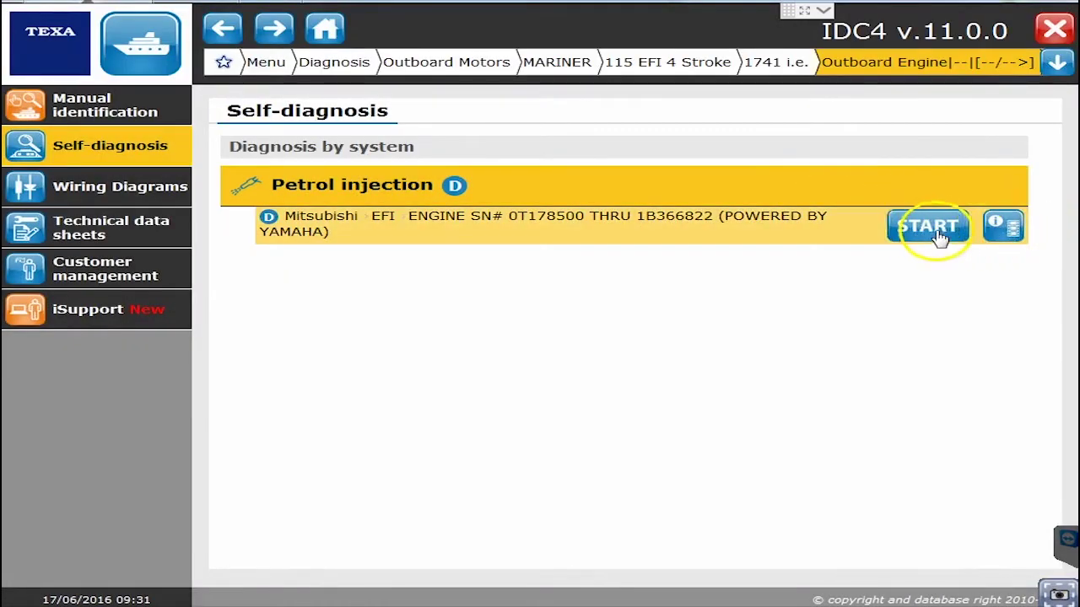
{"action": "left_click", "coordinate": [1009, 232]}
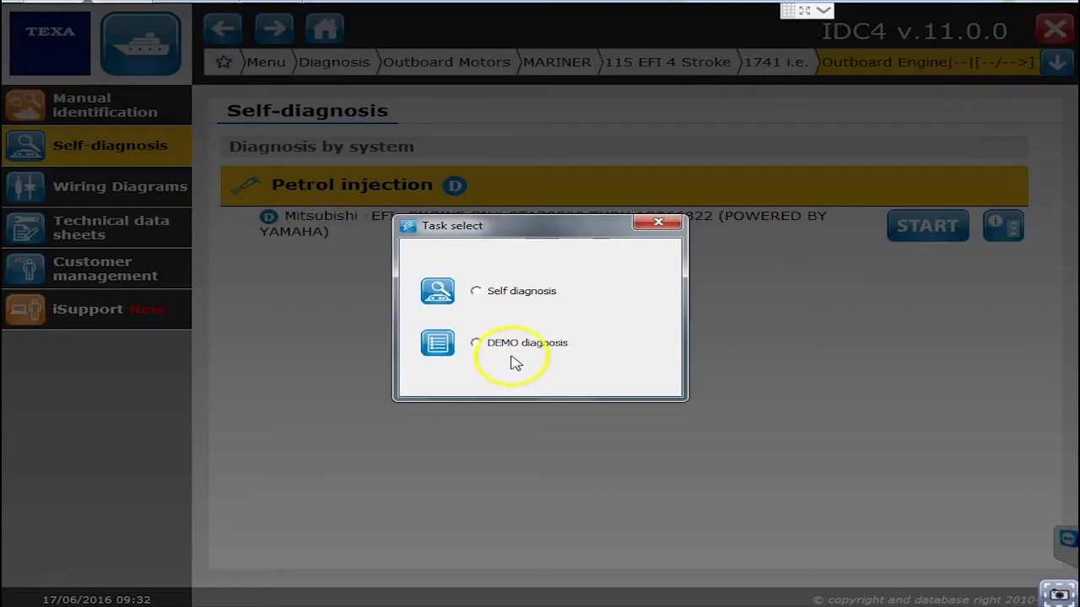
{"action": "left_click", "coordinate": [475, 343]}
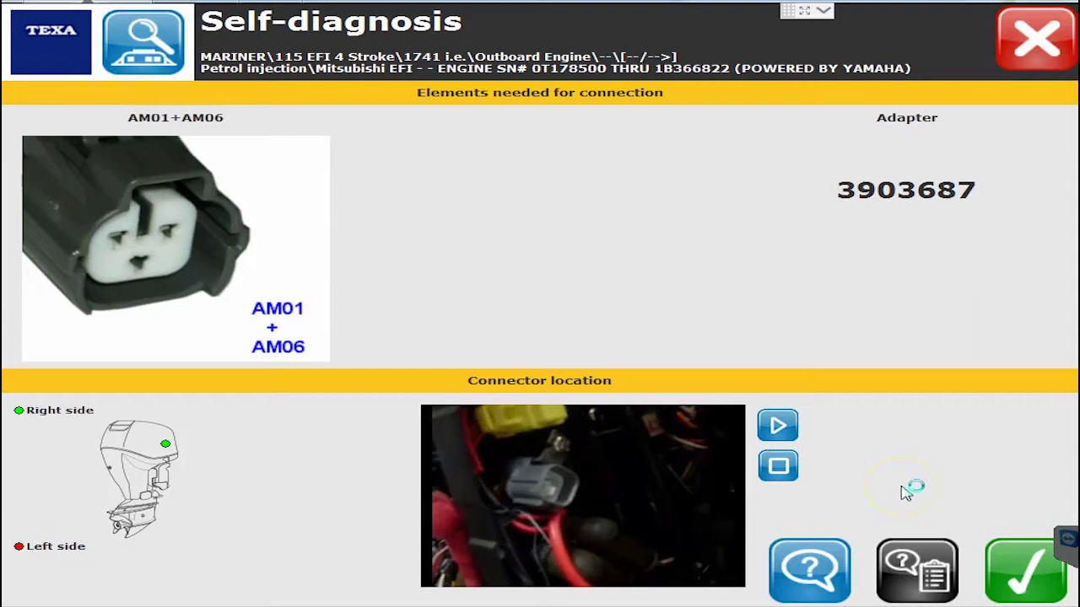
- Review the needed cable AM01+AM06, adapter 3903687 and the connector's location video
{"action": "mouse_move", "coordinate": [186, 211]}
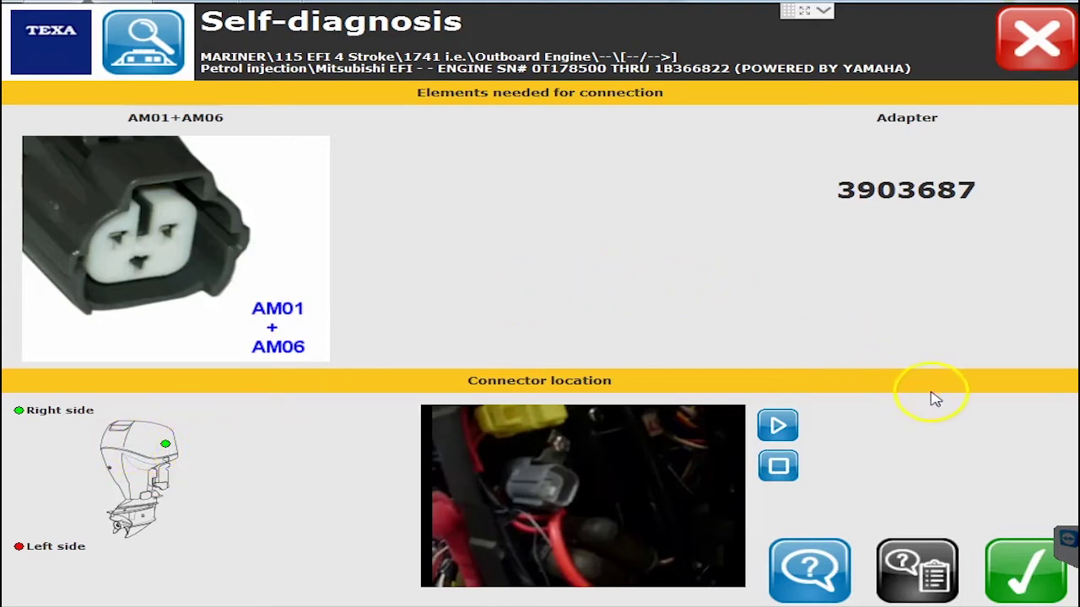
- Confirm the connection, accept both attention warnings and confirm ignition on, yielding no fault codes
{"action": "left_click", "coordinate": [1033, 578]}
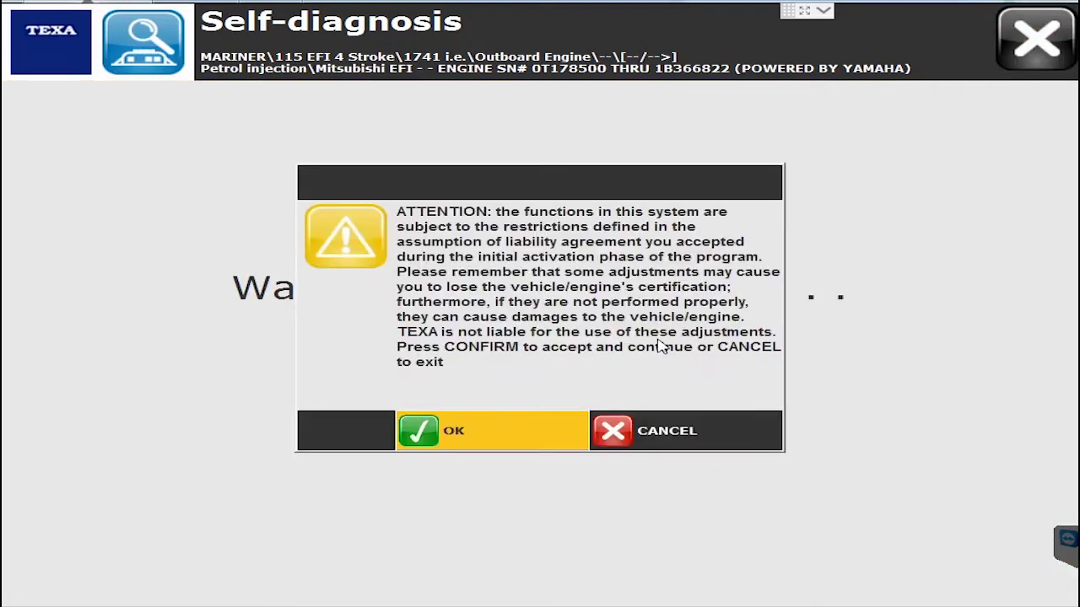
{"action": "left_click", "coordinate": [511, 436]}
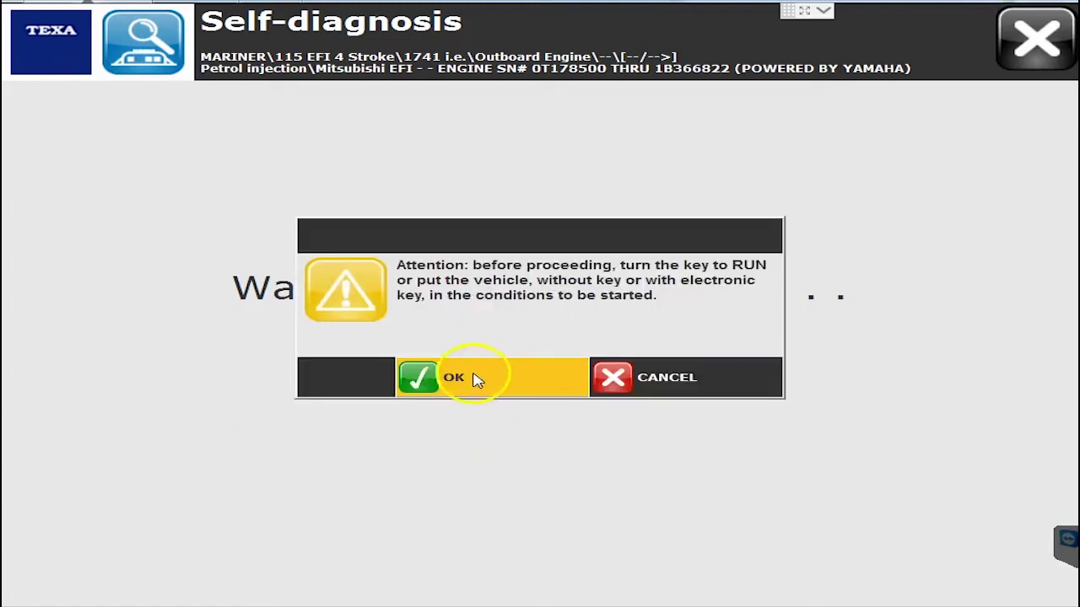
{"action": "left_click", "coordinate": [475, 379]}
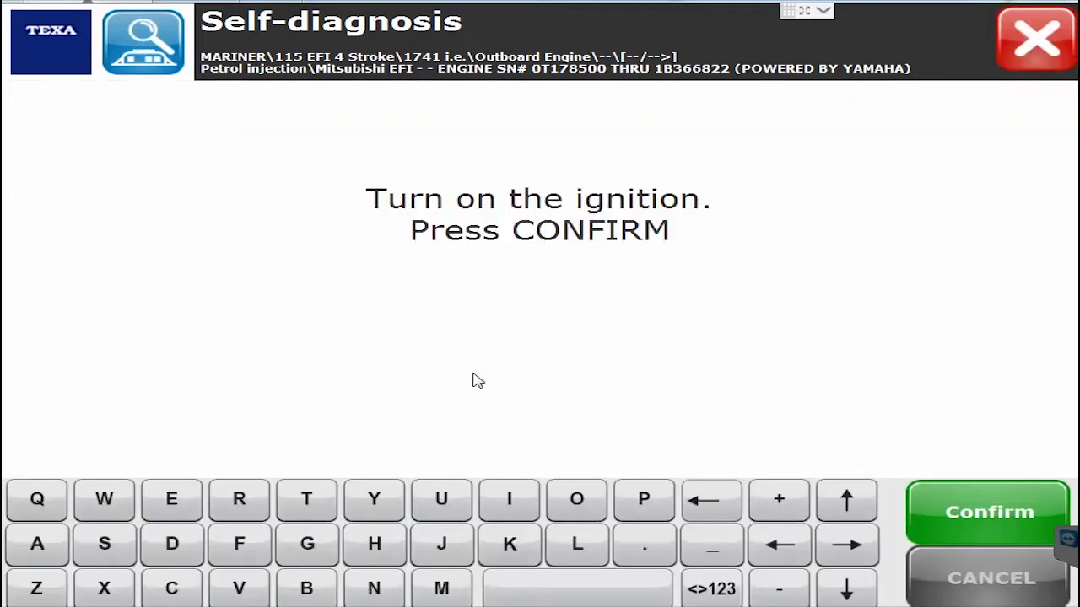
{"action": "left_click", "coordinate": [972, 514]}
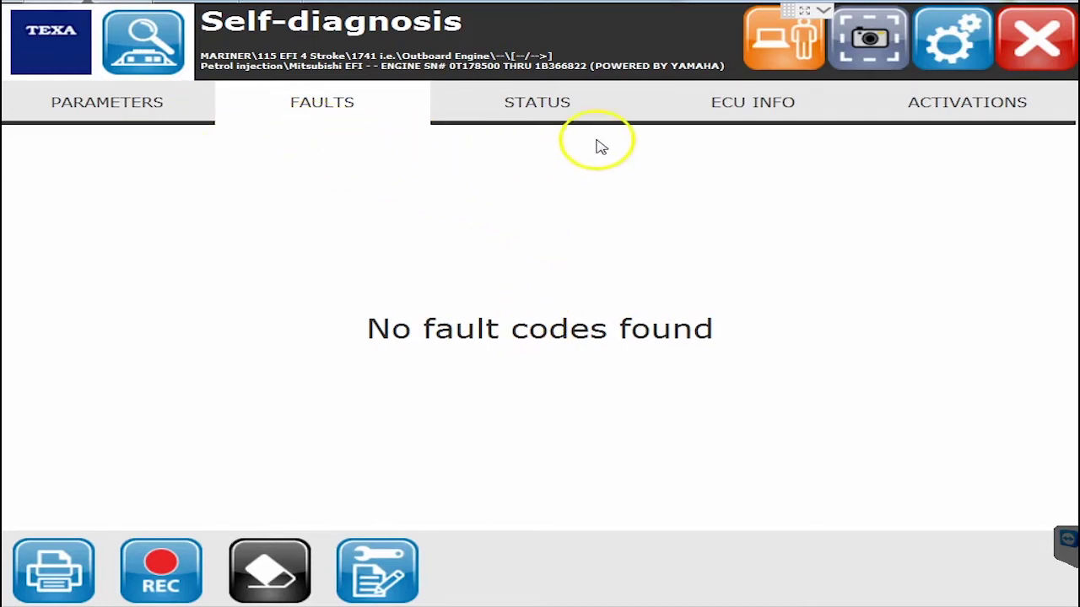
{"action": "left_click", "coordinate": [99, 104]}
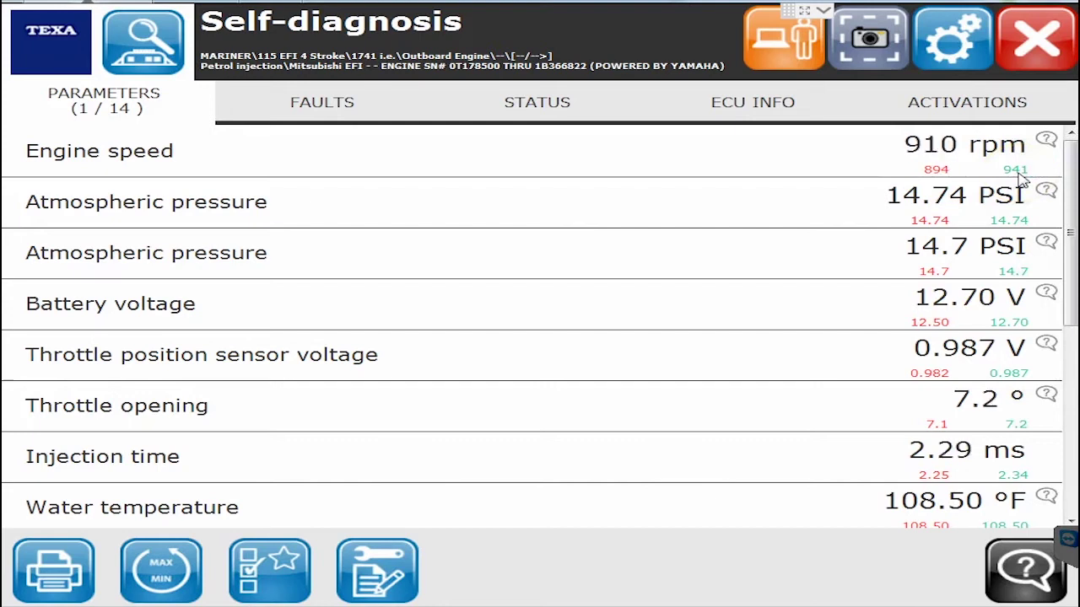
{"action": "left_click", "coordinate": [1047, 141]}
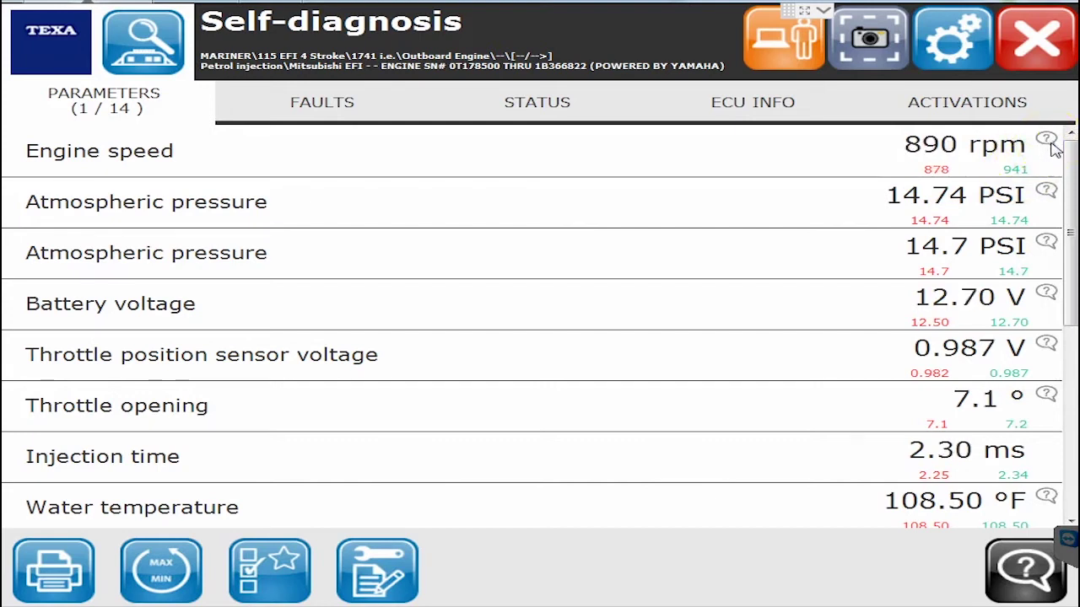
{"action": "left_click", "coordinate": [1049, 193]}
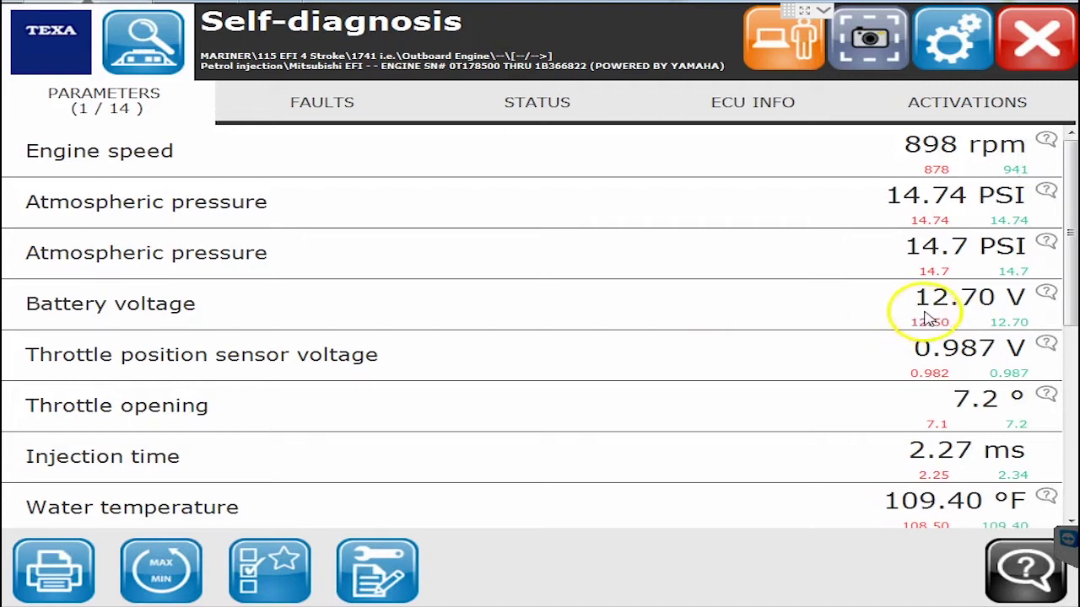
{"action": "left_click", "coordinate": [950, 306]}
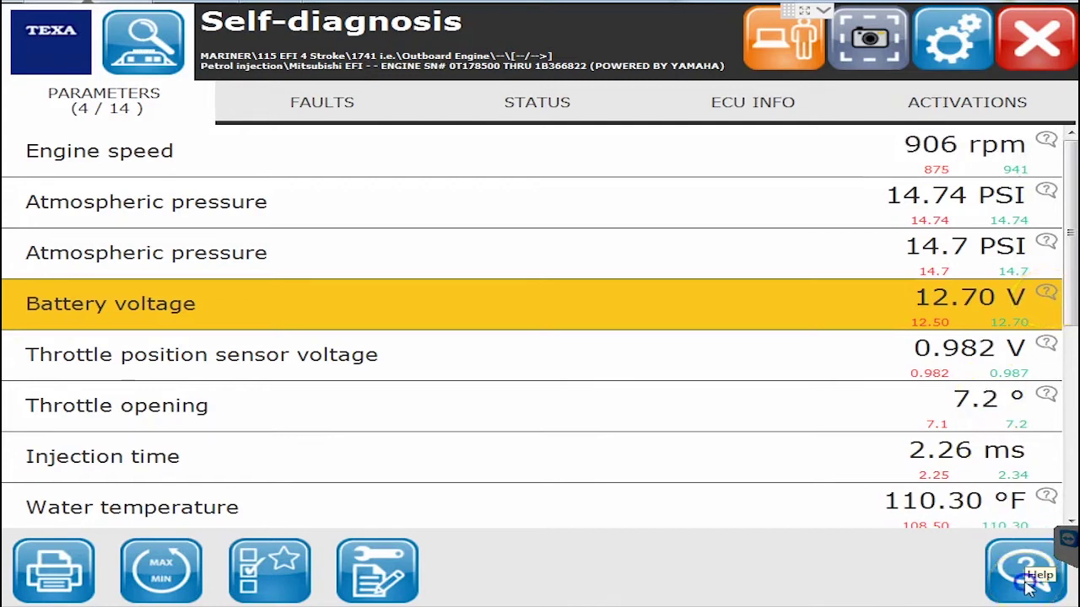
{"action": "left_click", "coordinate": [1027, 588]}
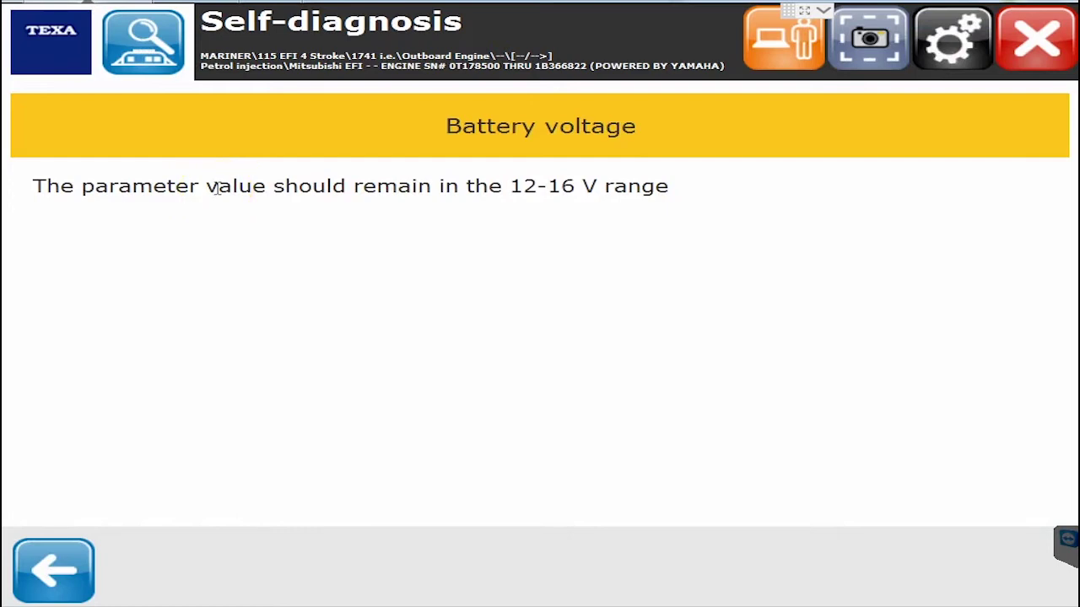
{"action": "left_click", "coordinate": [51, 570]}
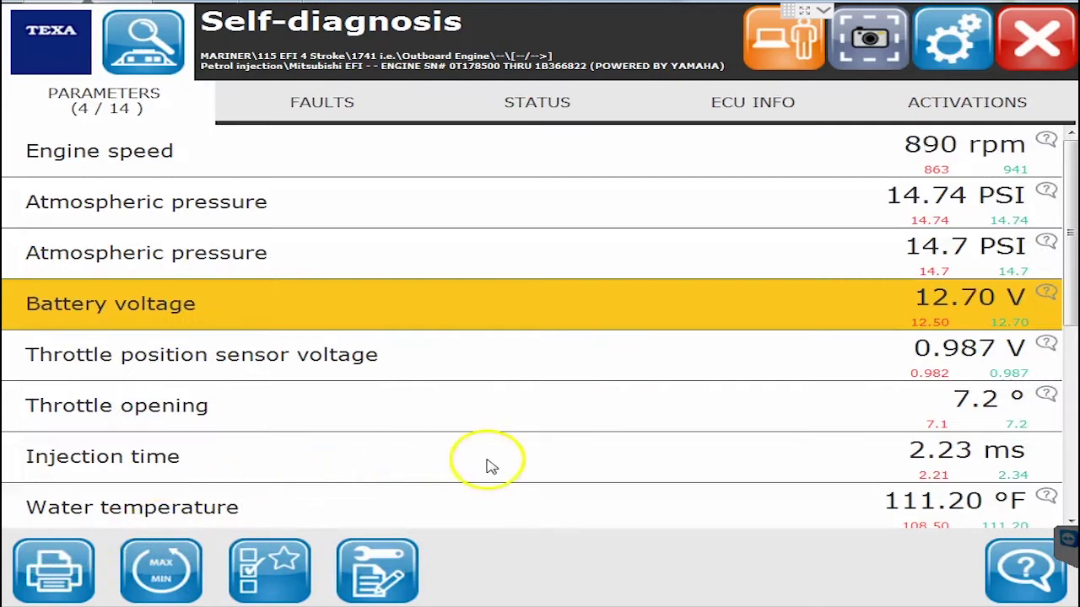
{"action": "left_click", "coordinate": [323, 105]}
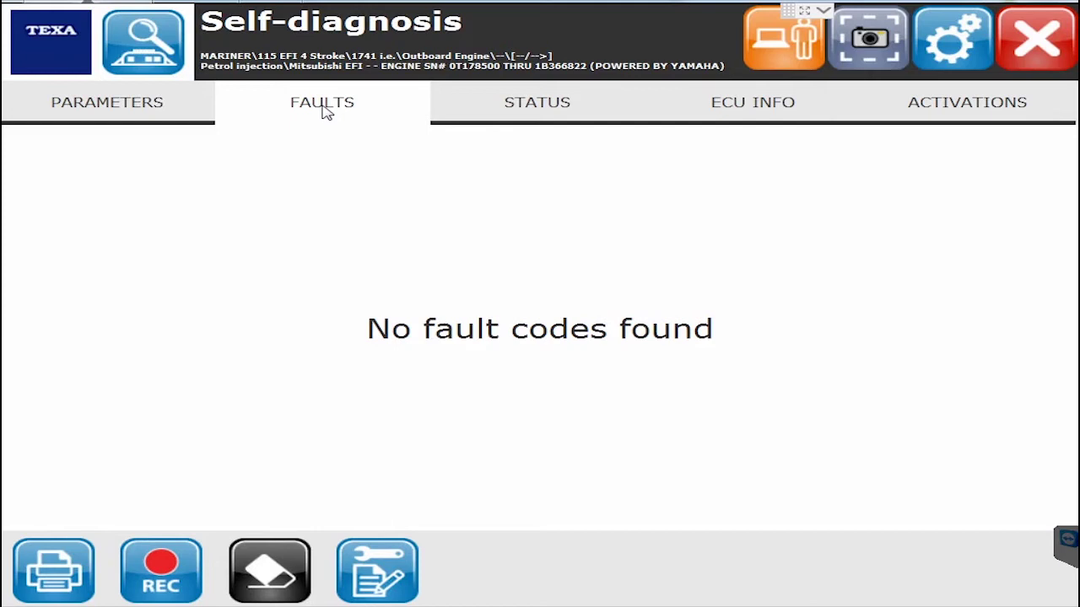
- Read the status switches and ECU identification codes, then show the Activations list
{"action": "left_click", "coordinate": [577, 114]}
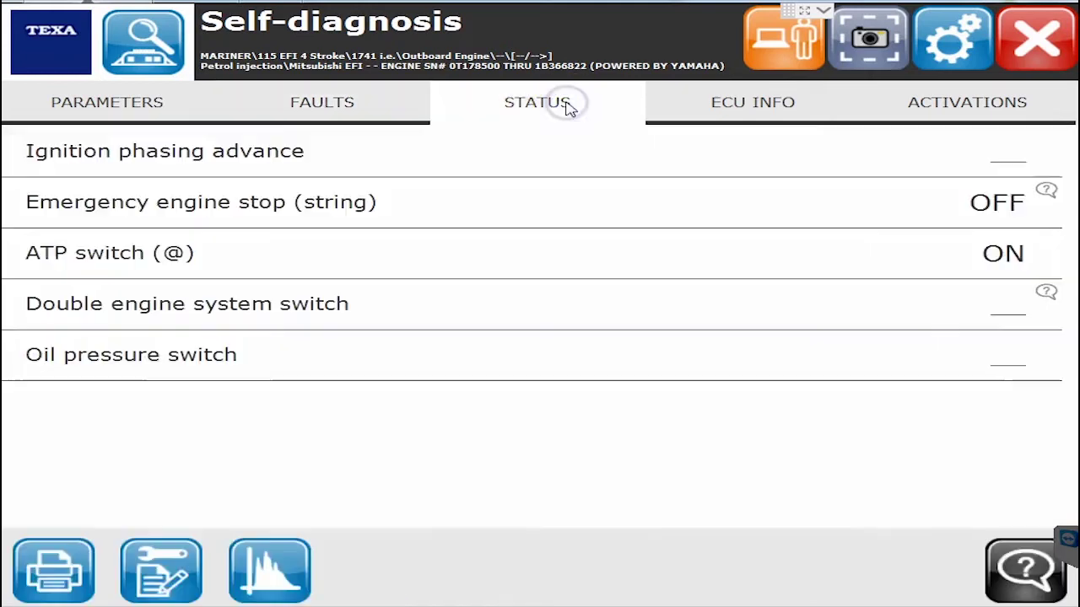
{"action": "left_click", "coordinate": [475, 123]}
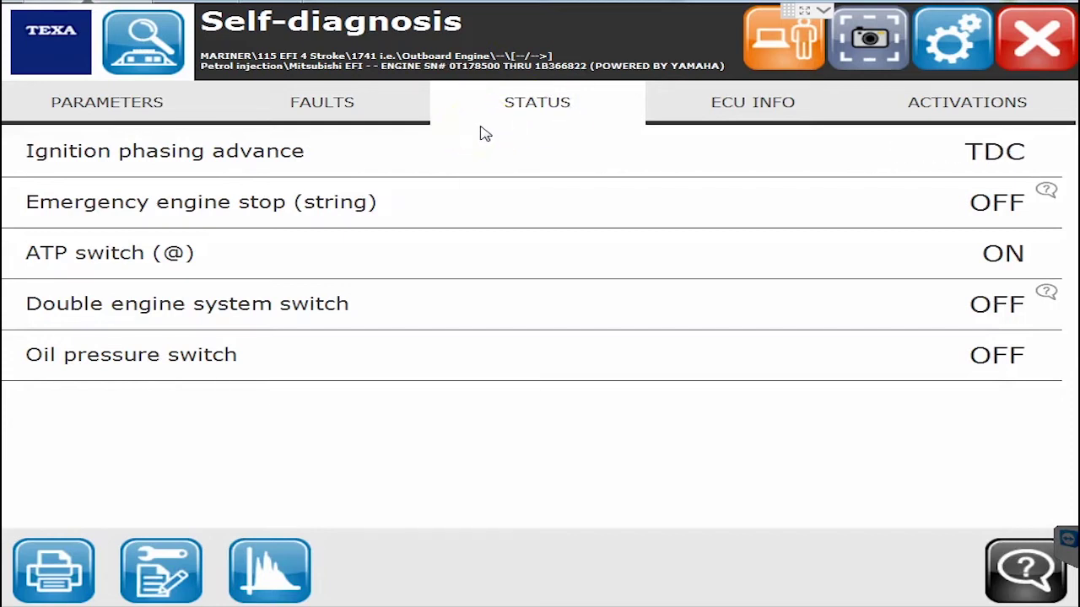
{"action": "left_click", "coordinate": [688, 125]}
{"action": "left_click", "coordinate": [727, 103]}
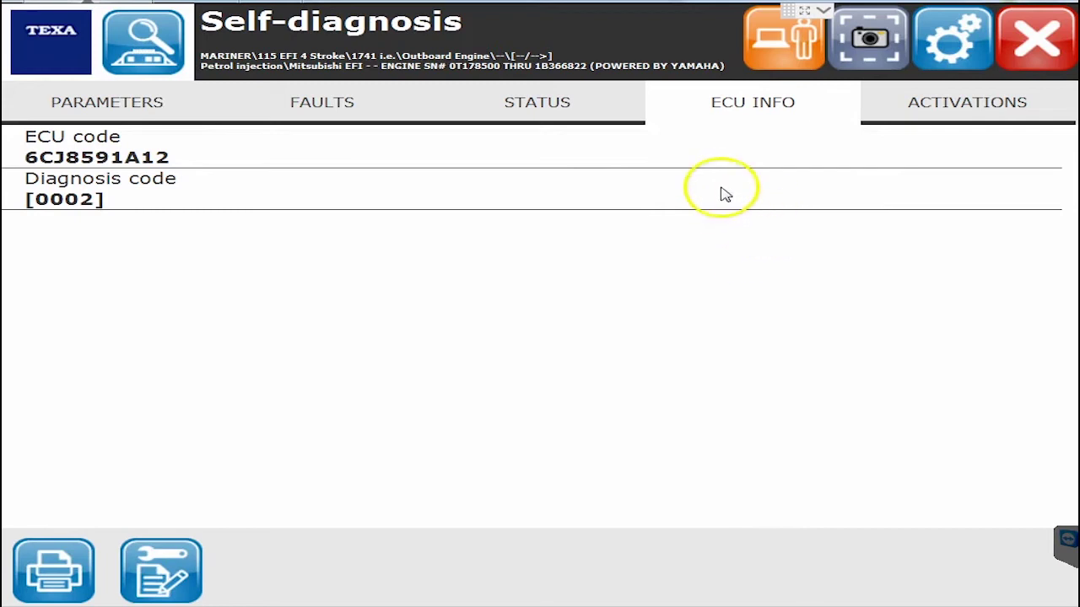
{"action": "left_click", "coordinate": [966, 110]}
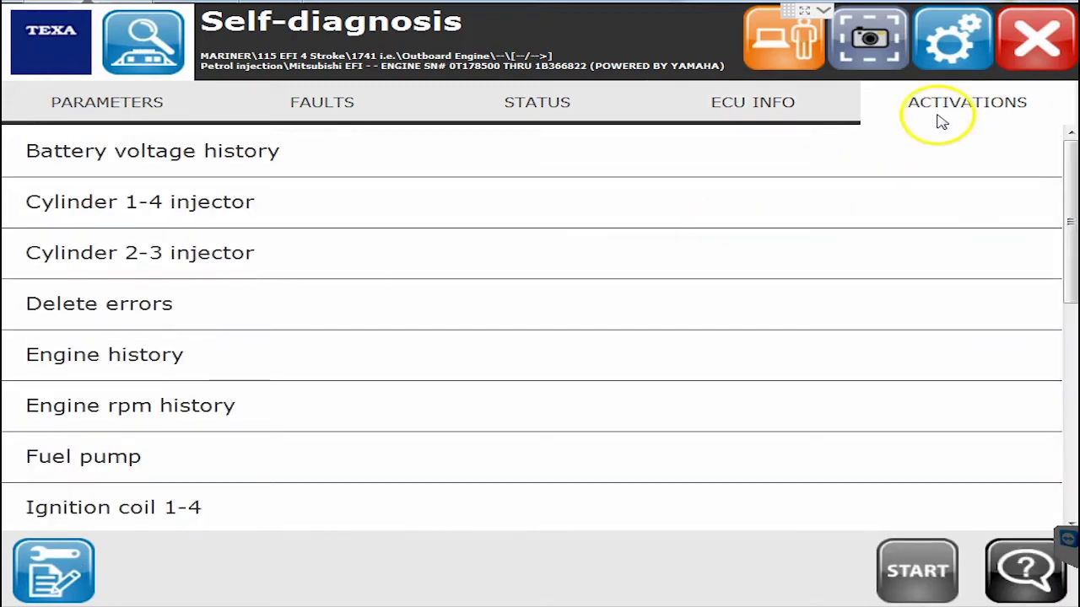
- Select Battery voltage history, then open the Mariner 115 EFI technical documentation
{"action": "left_click", "coordinate": [221, 168]}
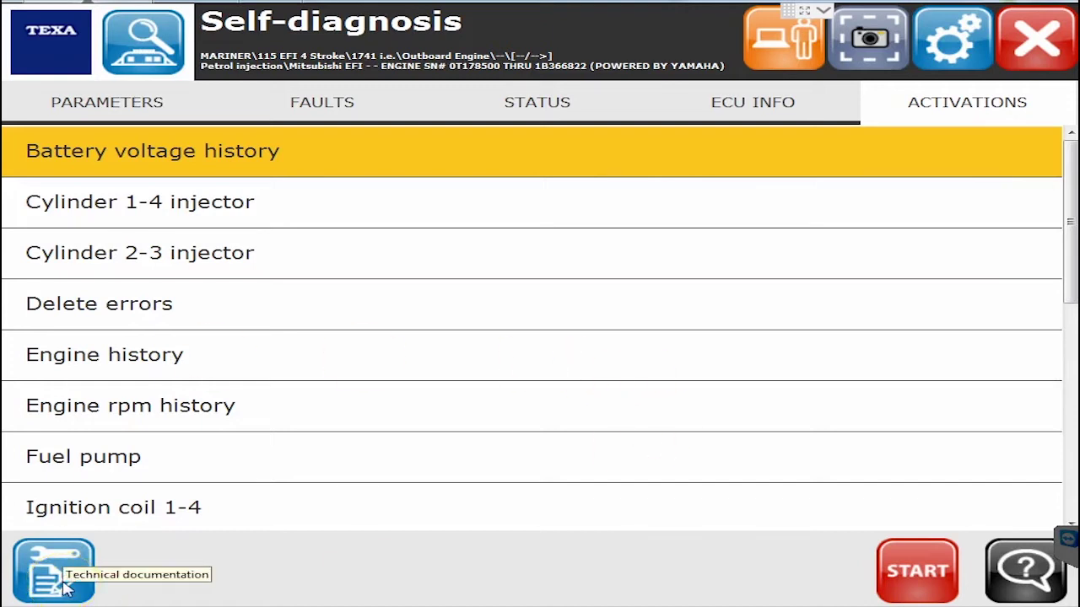
{"action": "left_click", "coordinate": [68, 588]}
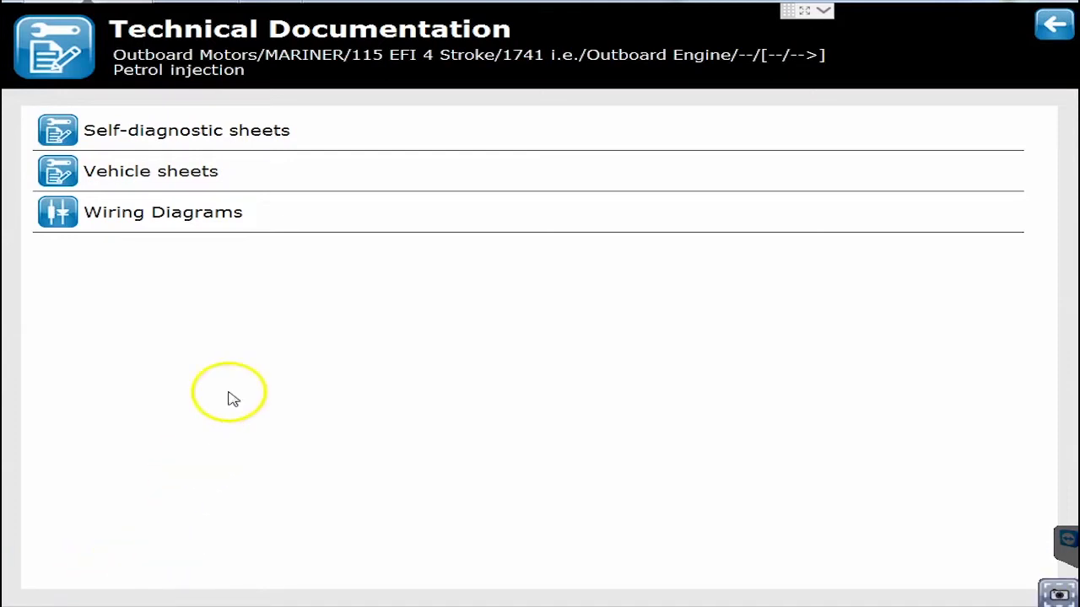
- Read the acronyms card and Throttle lever switch unit sheet, then expand Wiring Diagrams
{"action": "left_click", "coordinate": [148, 140]}
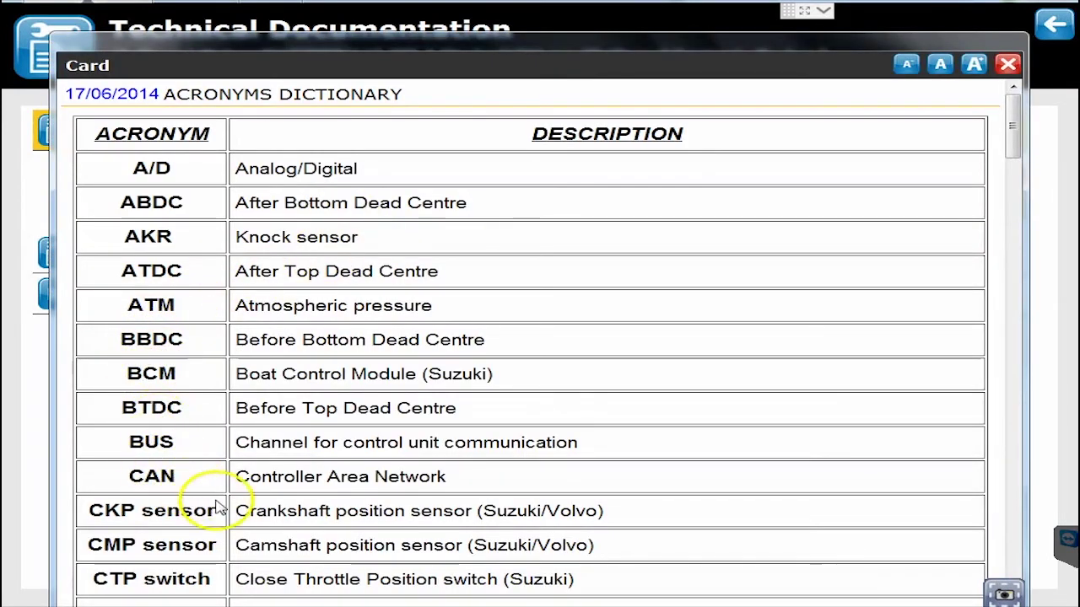
{"action": "left_click", "coordinate": [1009, 67]}
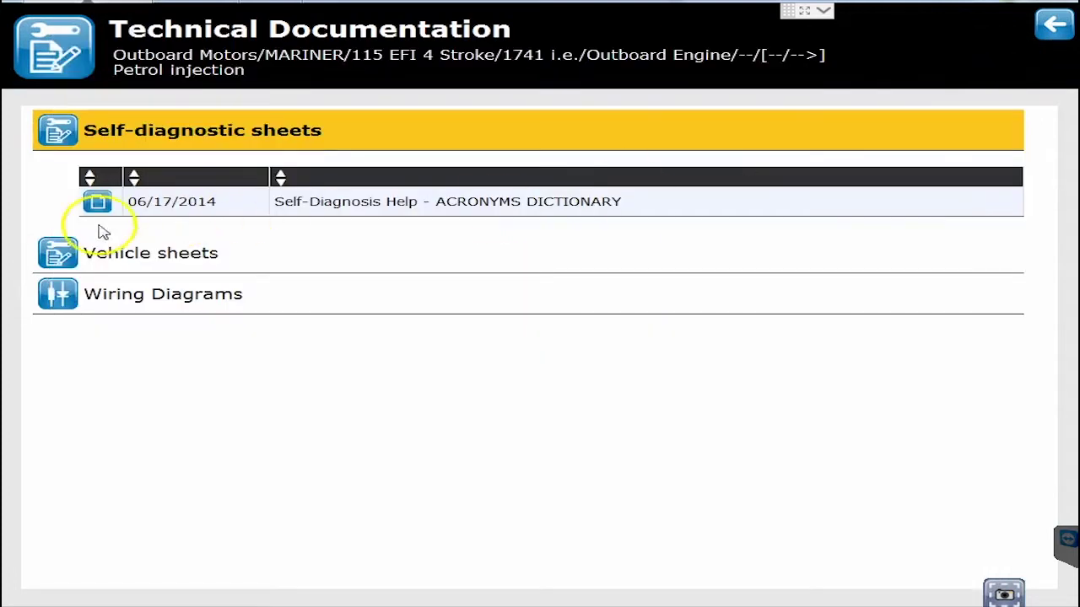
{"action": "left_click", "coordinate": [151, 262]}
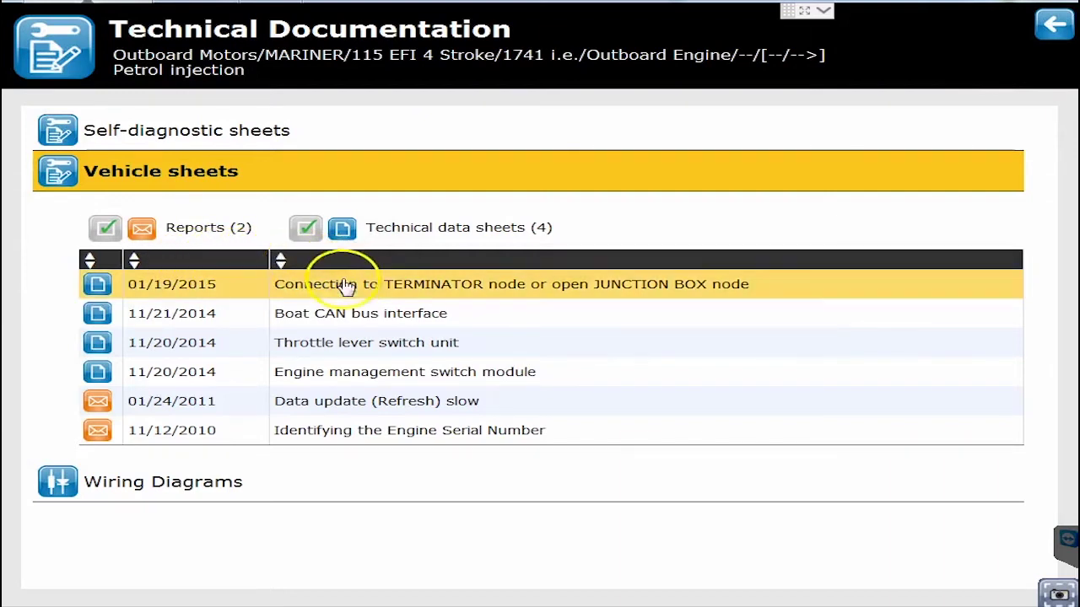
{"action": "left_click", "coordinate": [348, 348]}
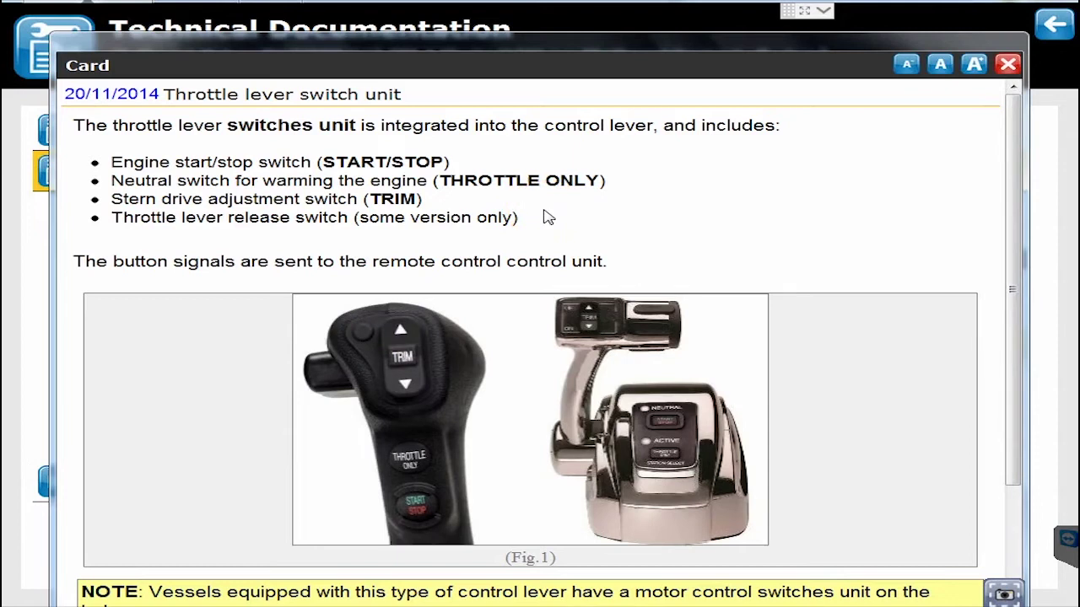
{"action": "scroll", "coordinate": [548, 217], "scroll_direction": "down", "scroll_amount": 3}
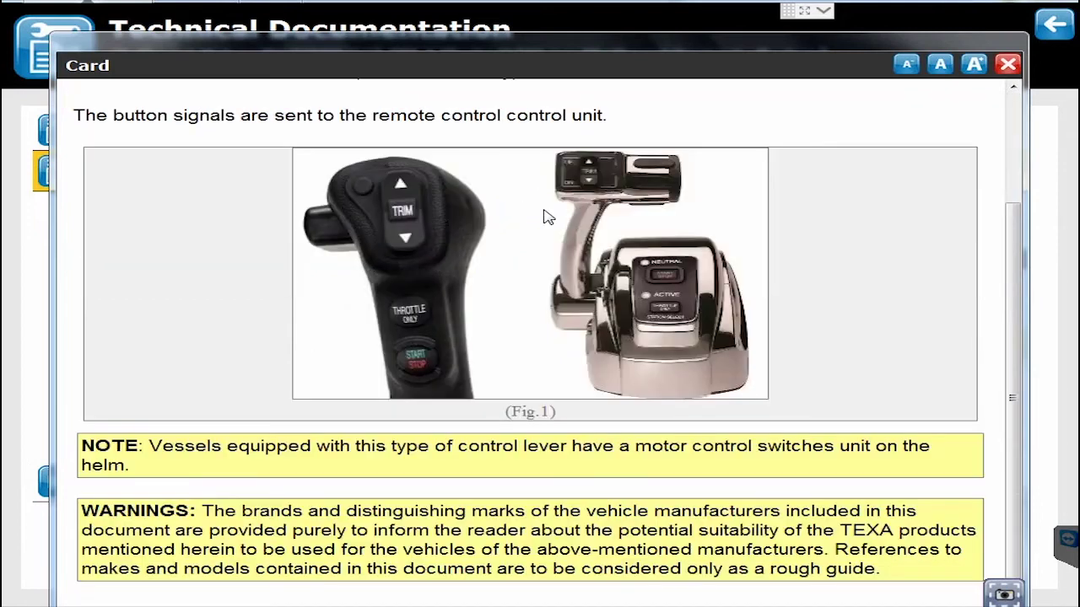
{"action": "left_click", "coordinate": [1005, 67]}
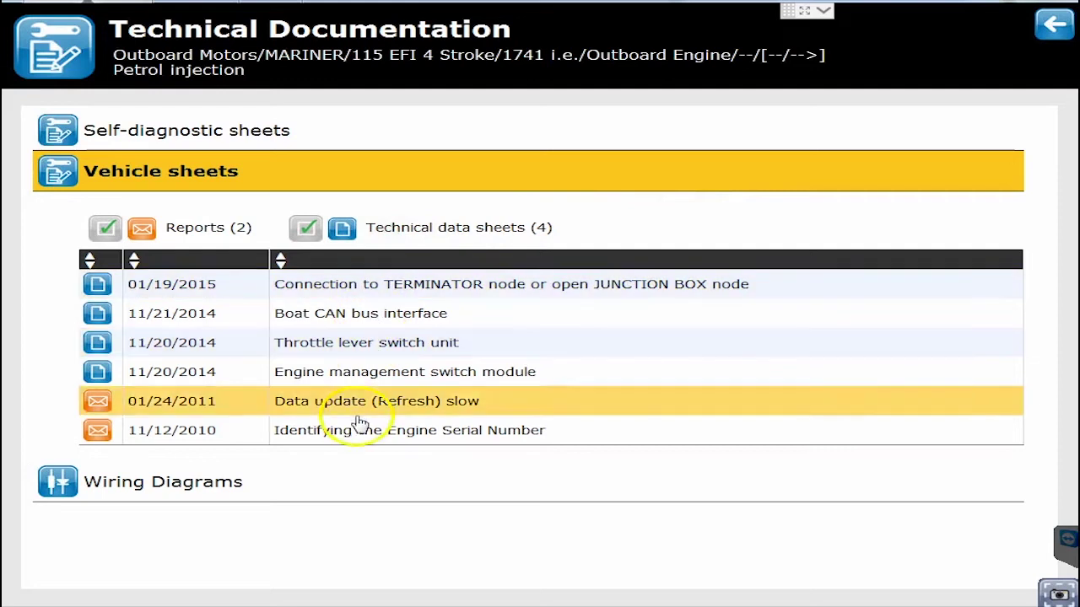
{"action": "left_click", "coordinate": [55, 484]}
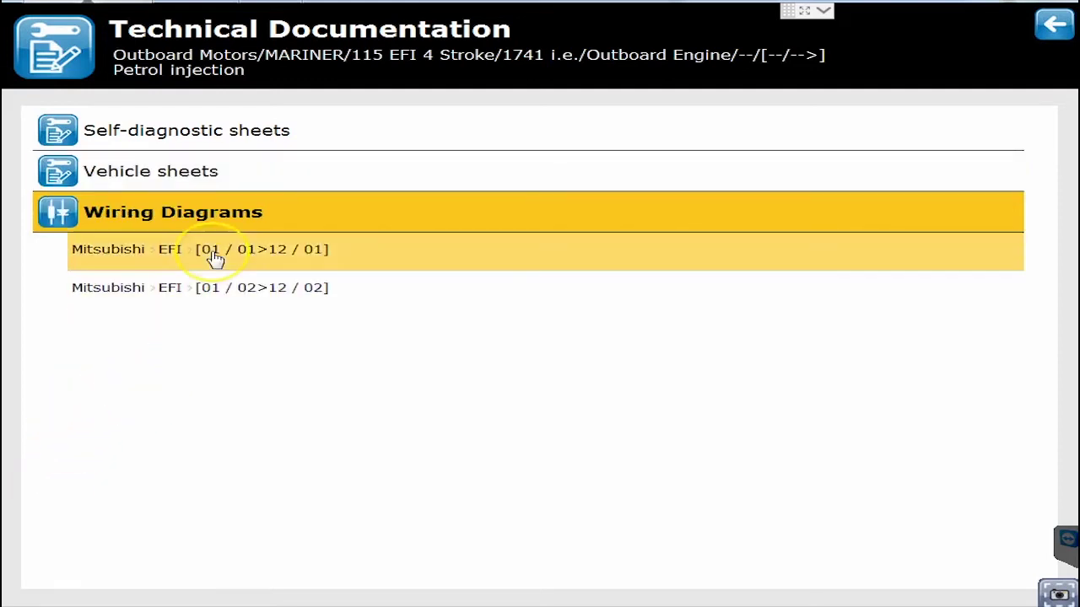
- Open the second Mitsubishi EFI wiring diagram and view component 17's cooling water sensor photo
{"action": "left_click", "coordinate": [181, 290]}
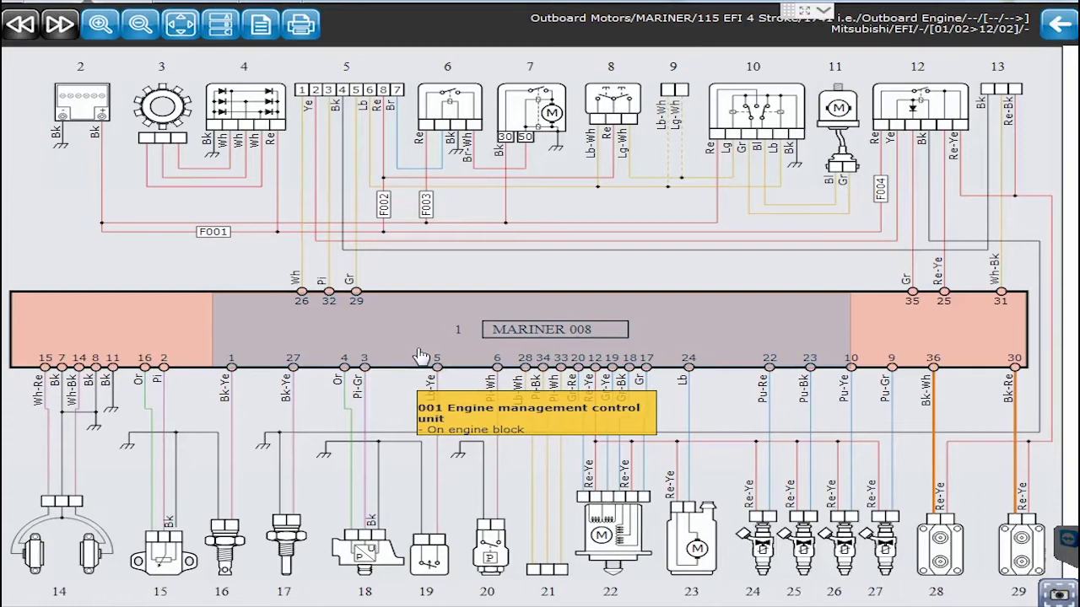
{"action": "left_click", "coordinate": [422, 354]}
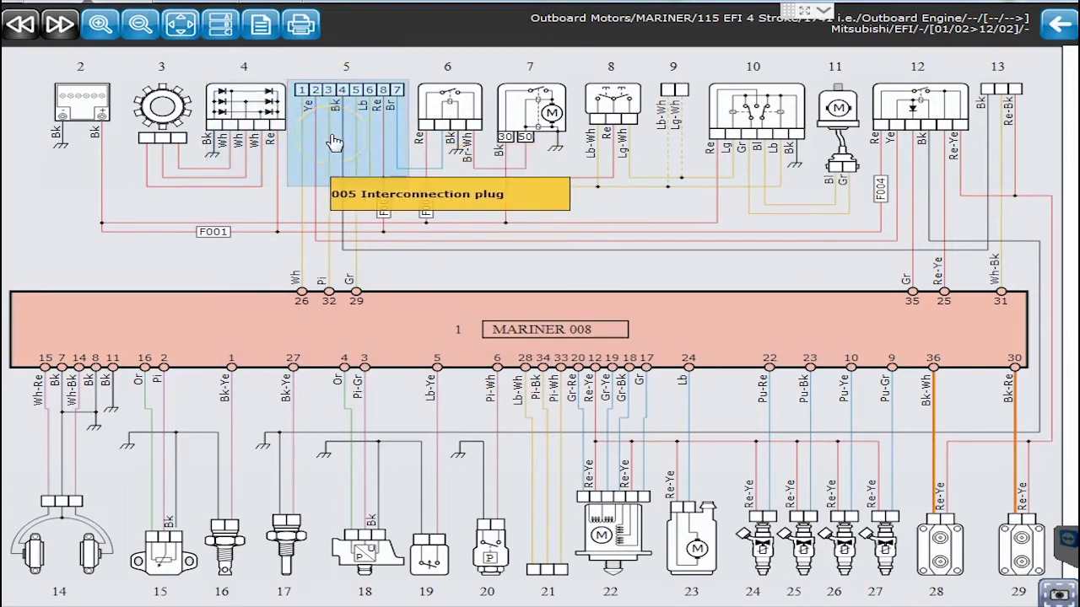
{"action": "left_click", "coordinate": [281, 535]}
{"action": "left_click", "coordinate": [279, 534]}
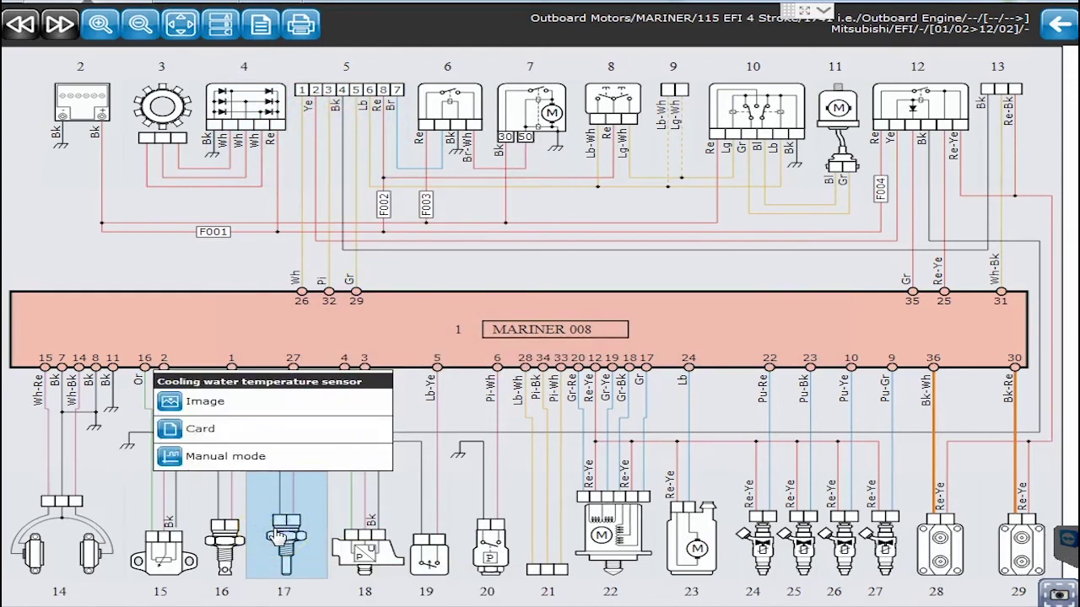
{"action": "left_click", "coordinate": [223, 411]}
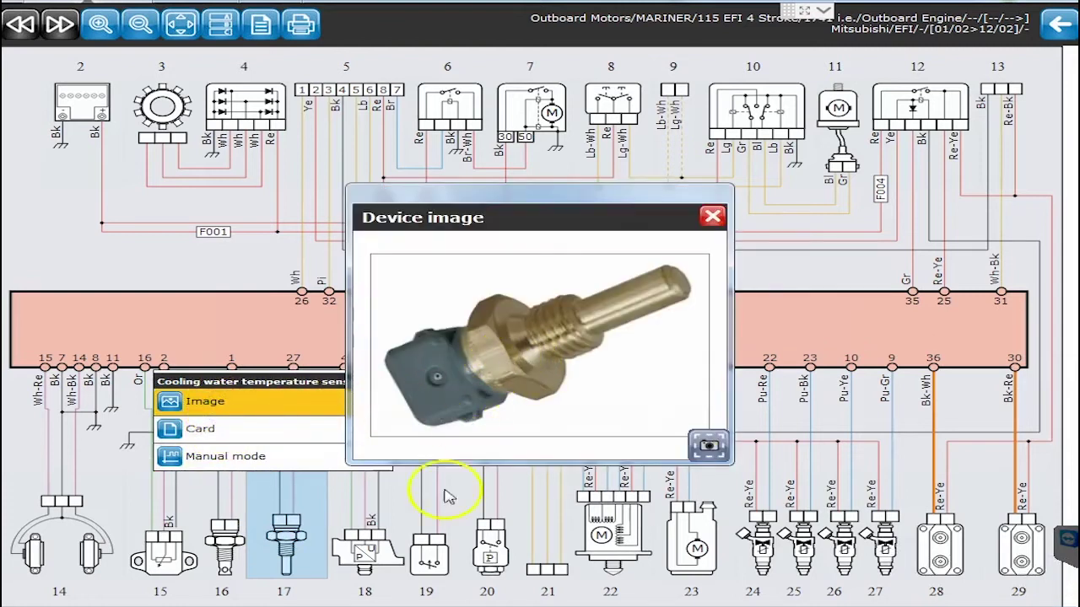
{"action": "left_click", "coordinate": [429, 558]}
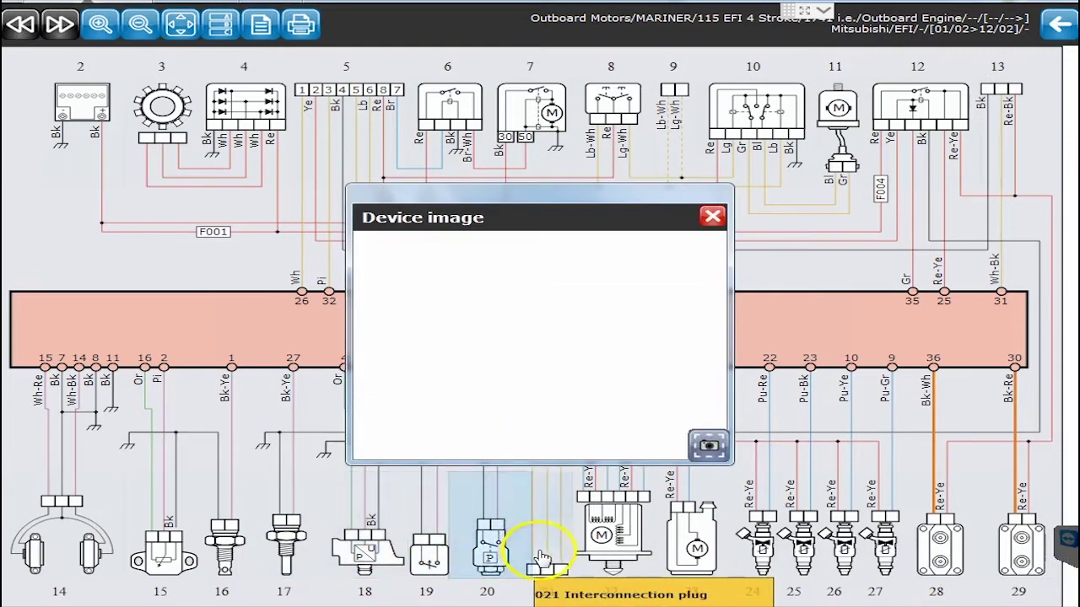
{"action": "mouse_move", "coordinate": [609, 544]}
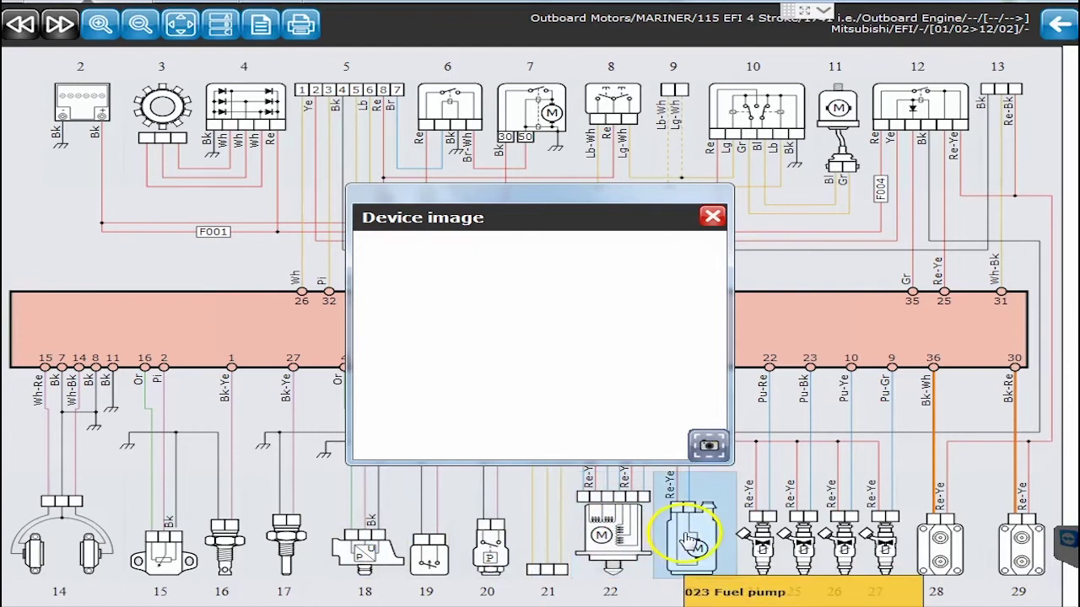
{"action": "mouse_move", "coordinate": [951, 549]}
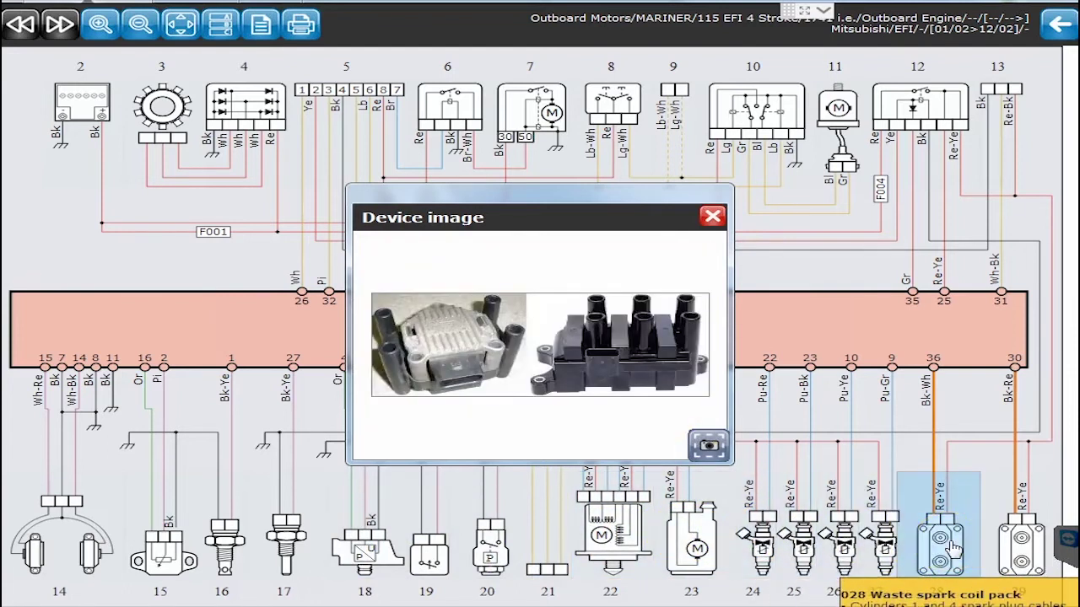
{"action": "left_click", "coordinate": [712, 215]}
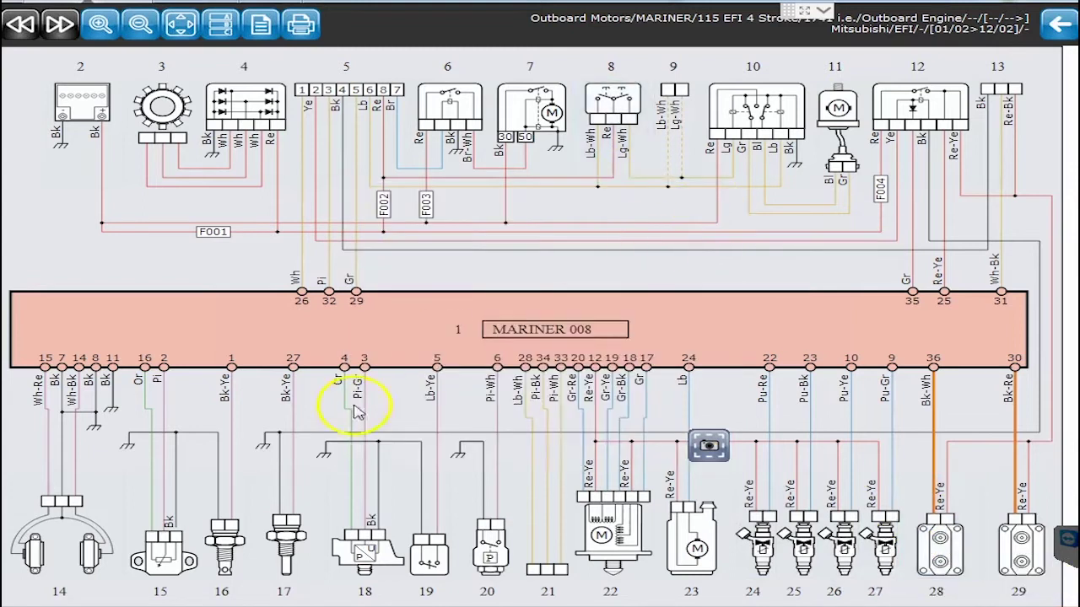
- Open component 17's NTC water temperature sensor device card
{"action": "left_click", "coordinate": [281, 547]}
{"action": "left_click", "coordinate": [226, 430]}
{"action": "left_click", "coordinate": [416, 430]}
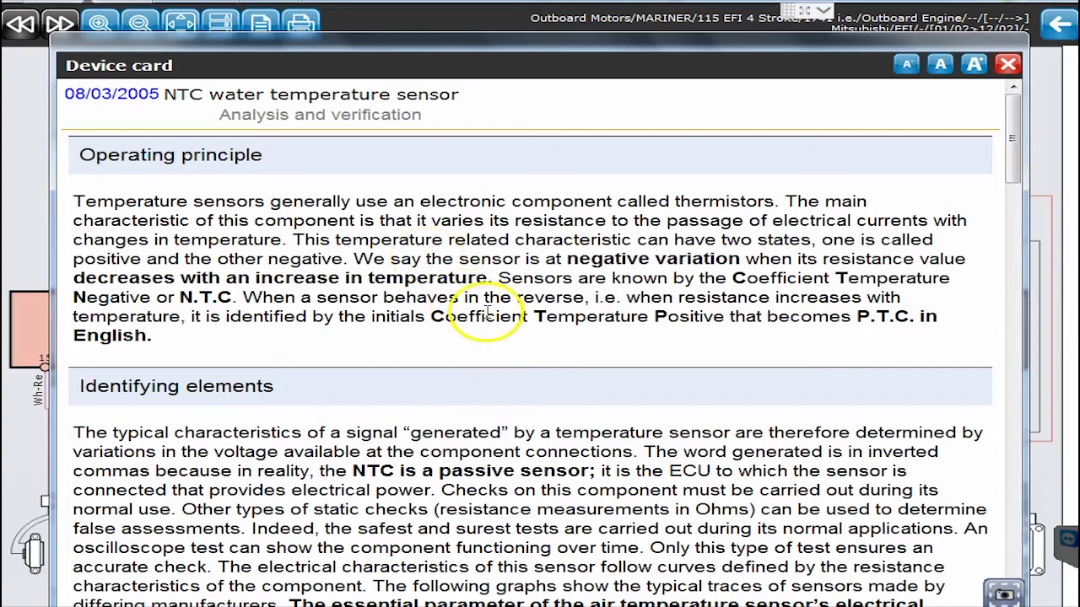
- Scroll through the NTC sensor card's oscillogram, Notes and WARNING, then close the card
{"action": "scroll", "coordinate": [624, 360], "scroll_direction": "down", "scroll_amount": 1}
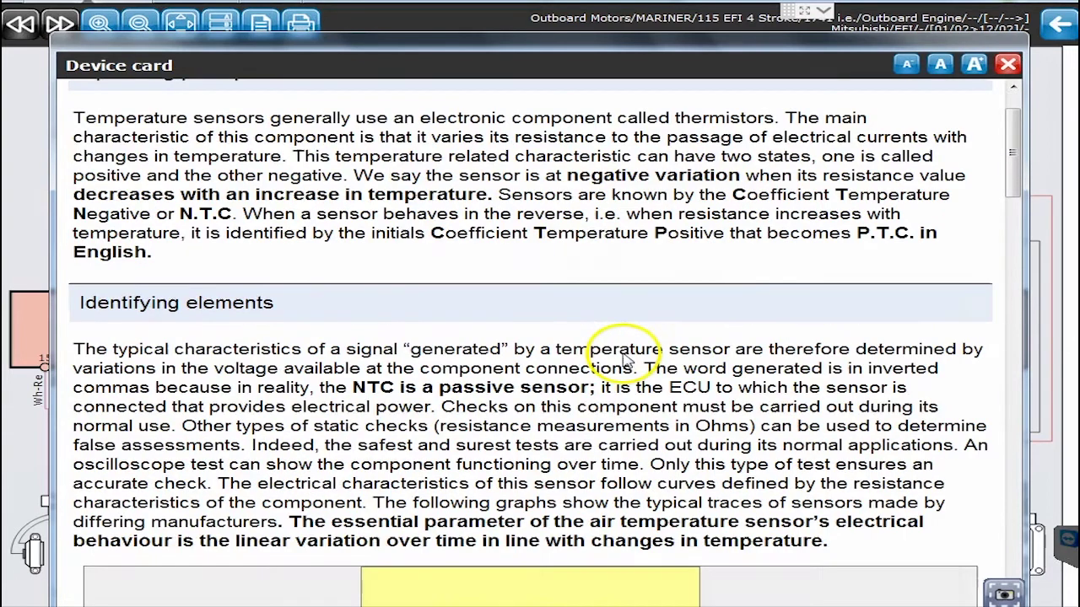
{"action": "scroll", "coordinate": [422, 335], "scroll_direction": "down", "scroll_amount": 7}
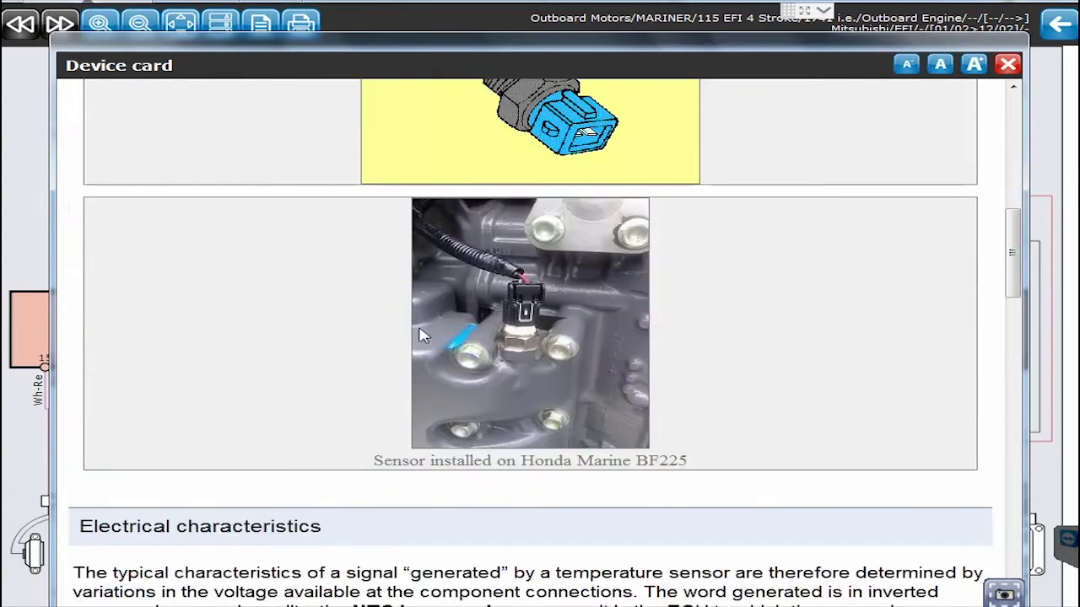
{"action": "scroll", "coordinate": [422, 335], "scroll_direction": "down", "scroll_amount": 2}
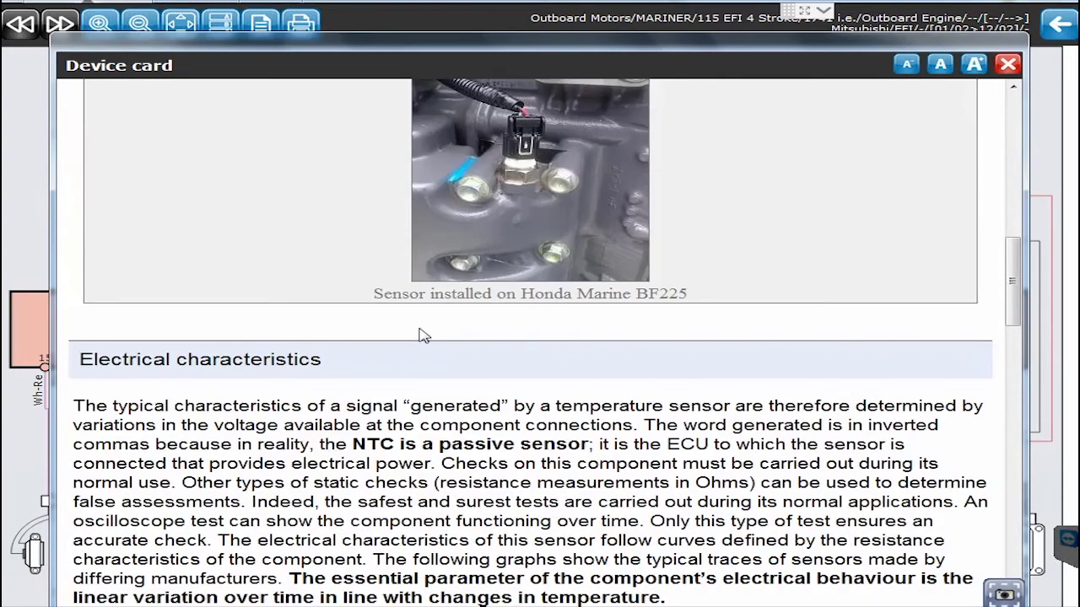
{"action": "scroll", "coordinate": [423, 335], "scroll_direction": "down", "scroll_amount": 4}
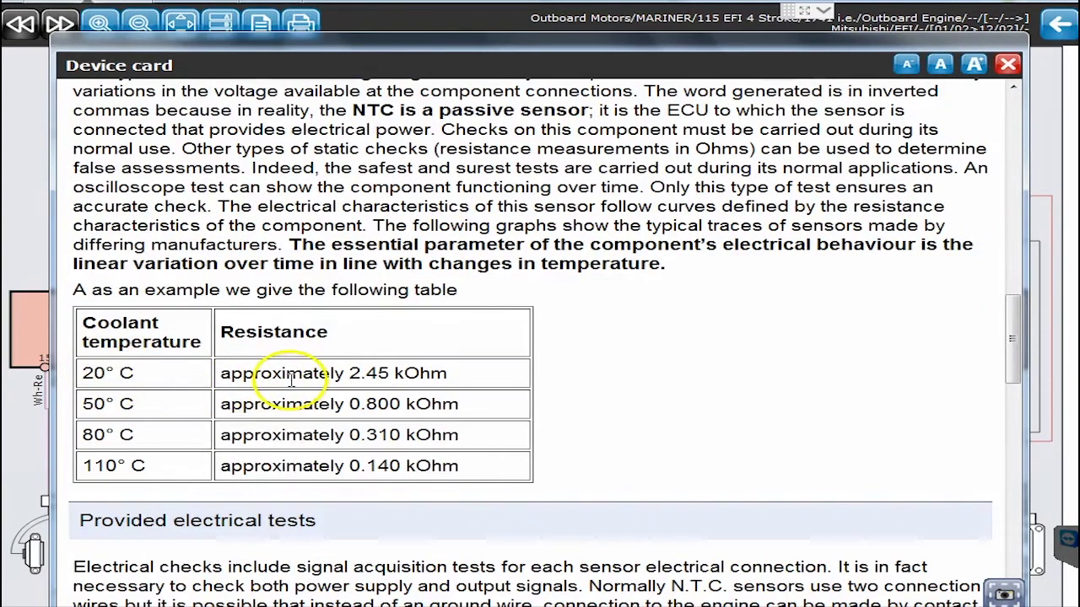
{"action": "scroll", "coordinate": [291, 380], "scroll_direction": "down", "scroll_amount": 1}
{"action": "scroll", "coordinate": [291, 379], "scroll_direction": "down", "scroll_amount": 3}
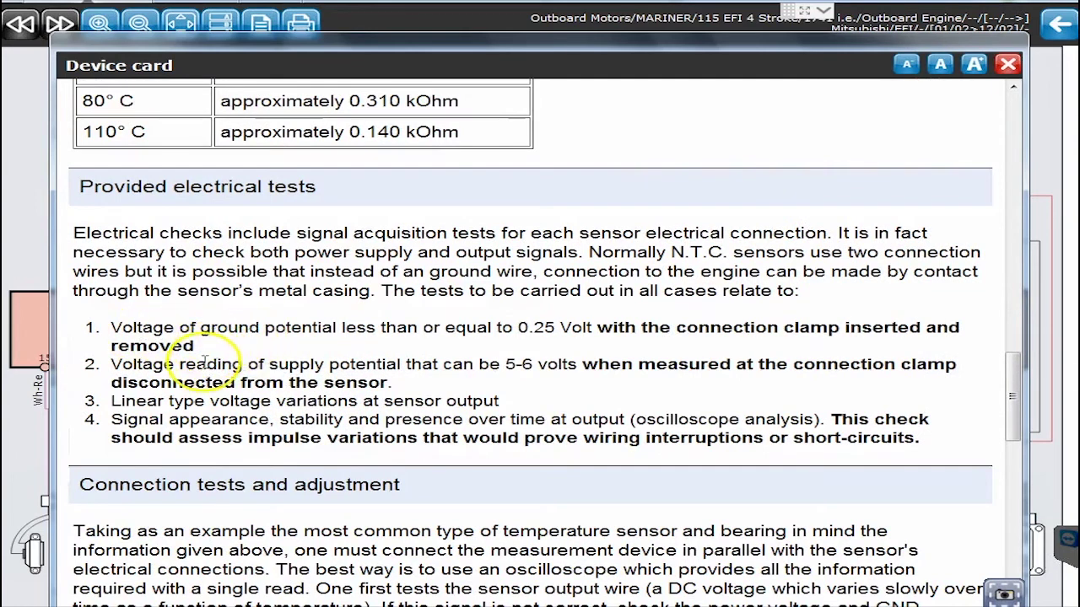
{"action": "scroll", "coordinate": [205, 362], "scroll_direction": "down", "scroll_amount": 2}
{"action": "scroll", "coordinate": [205, 361], "scroll_direction": "down", "scroll_amount": 5}
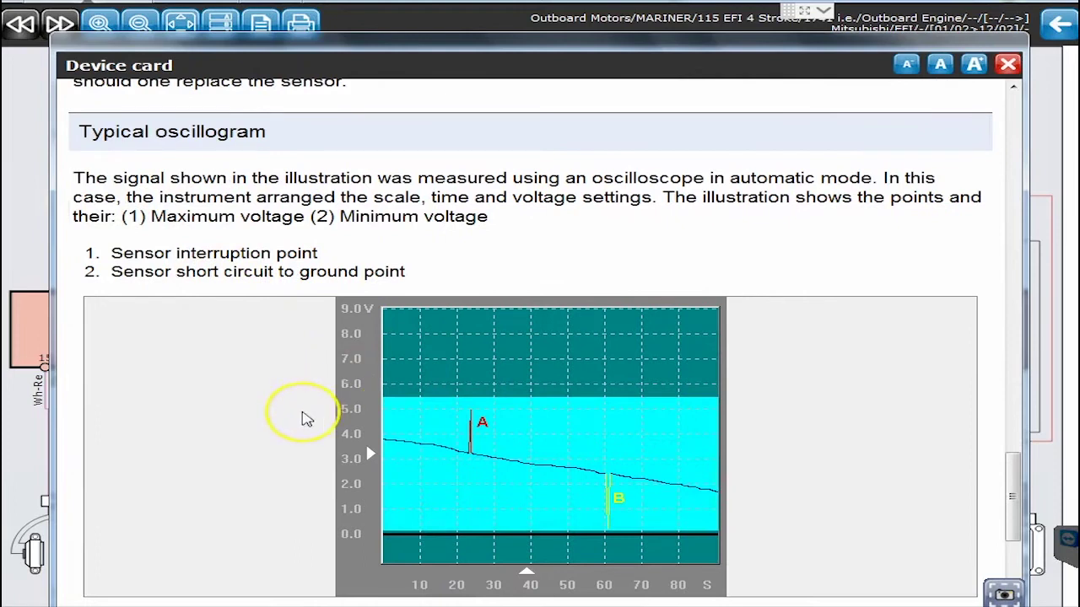
{"action": "scroll", "coordinate": [305, 415], "scroll_direction": "down", "scroll_amount": 4}
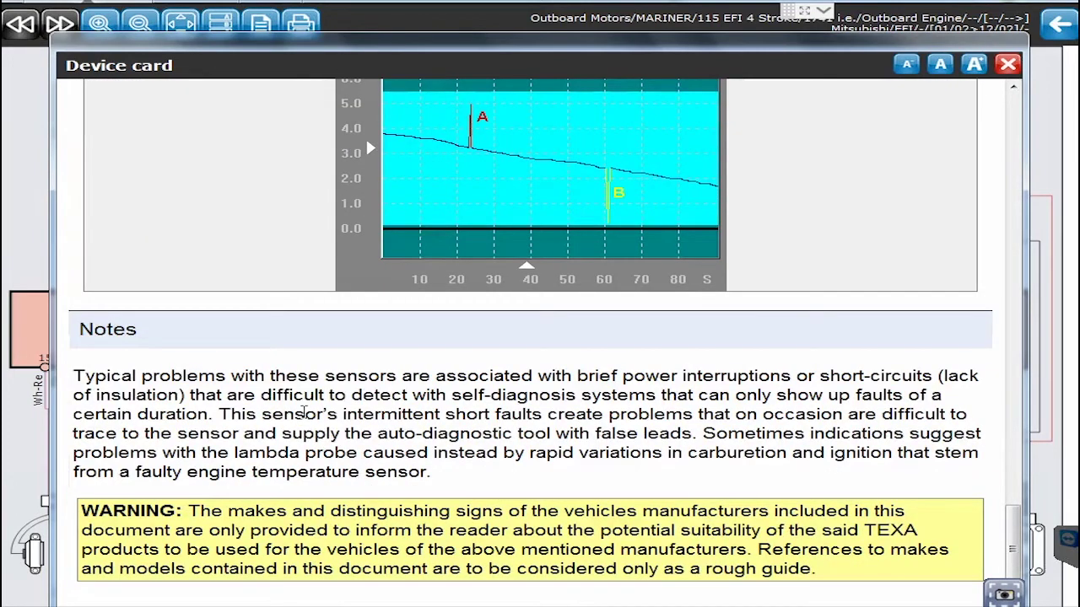
{"action": "left_click", "coordinate": [1010, 66]}
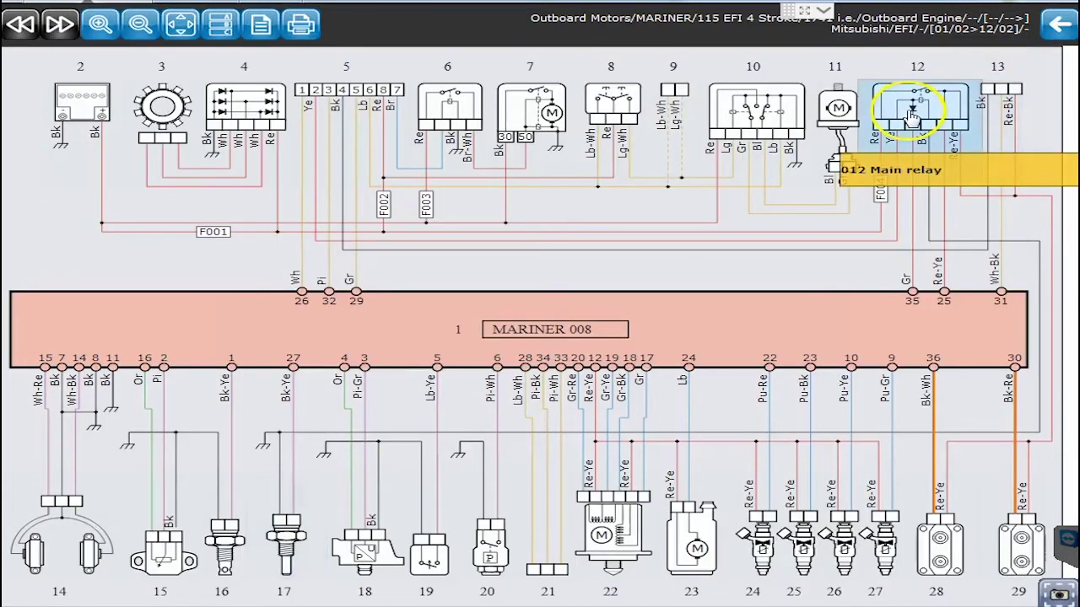
- Open the Negative activation card for main relay component 12 and scroll through its explanations and diagrams
{"action": "left_click", "coordinate": [911, 116]}
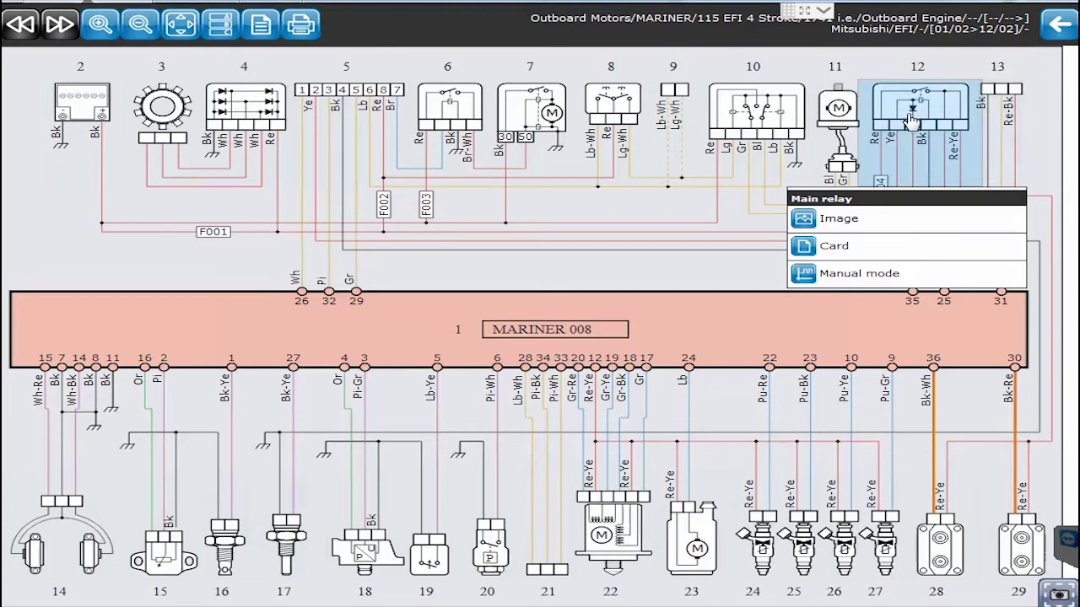
{"action": "mouse_move", "coordinate": [859, 244]}
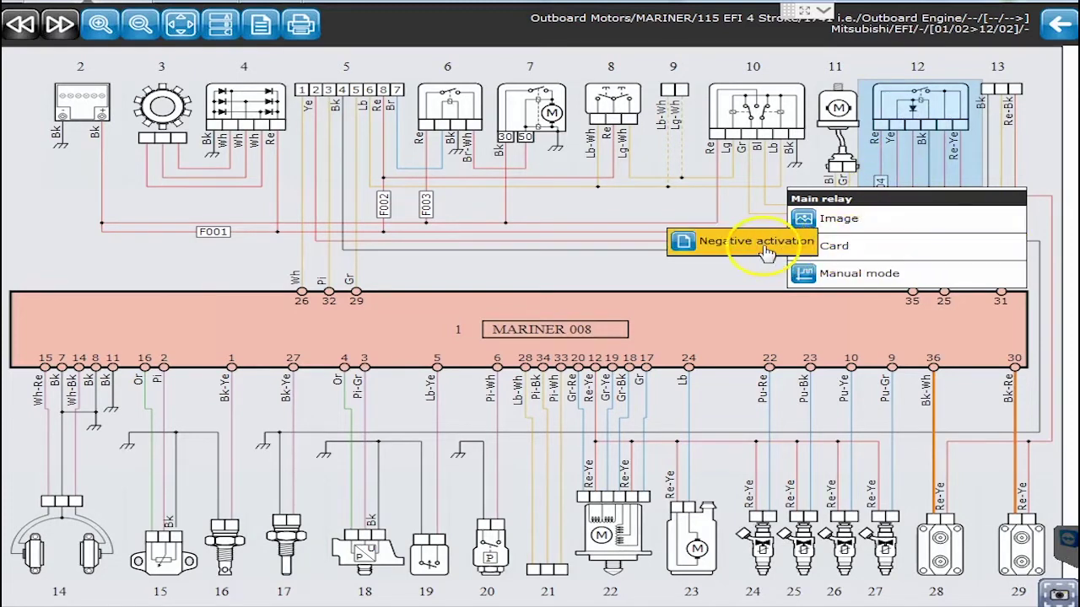
{"action": "left_click", "coordinate": [764, 243]}
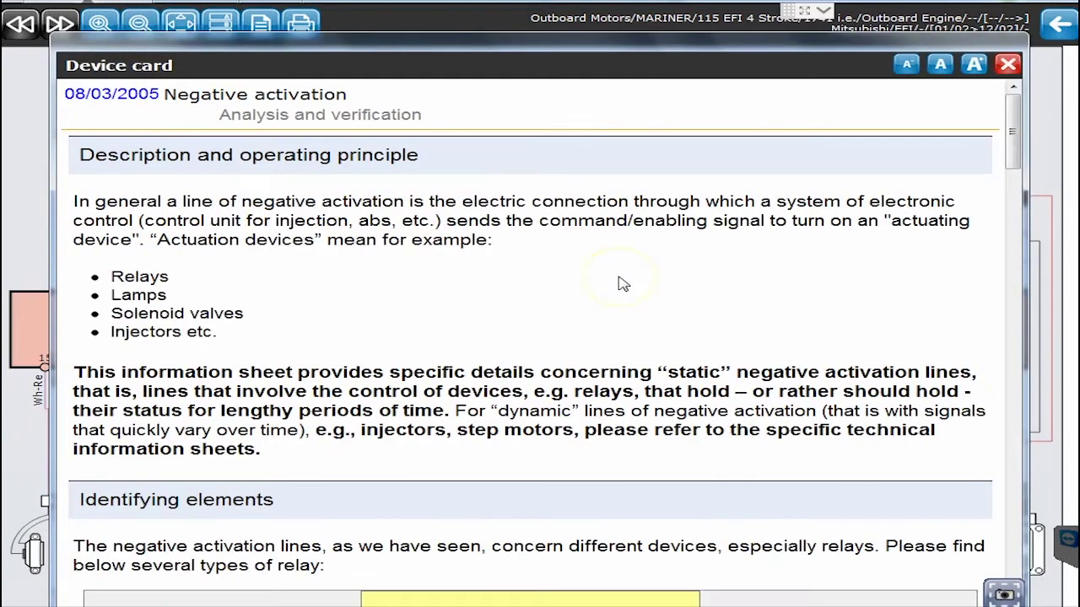
{"action": "scroll", "coordinate": [619, 284], "scroll_direction": "down", "scroll_amount": 3}
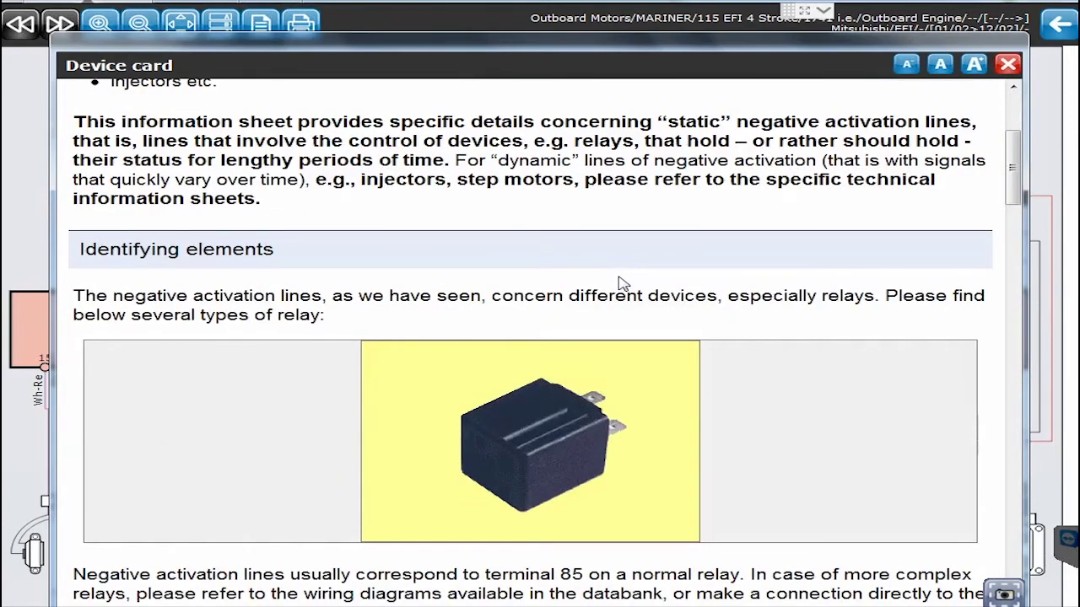
{"action": "scroll", "coordinate": [590, 341], "scroll_direction": "down", "scroll_amount": 3}
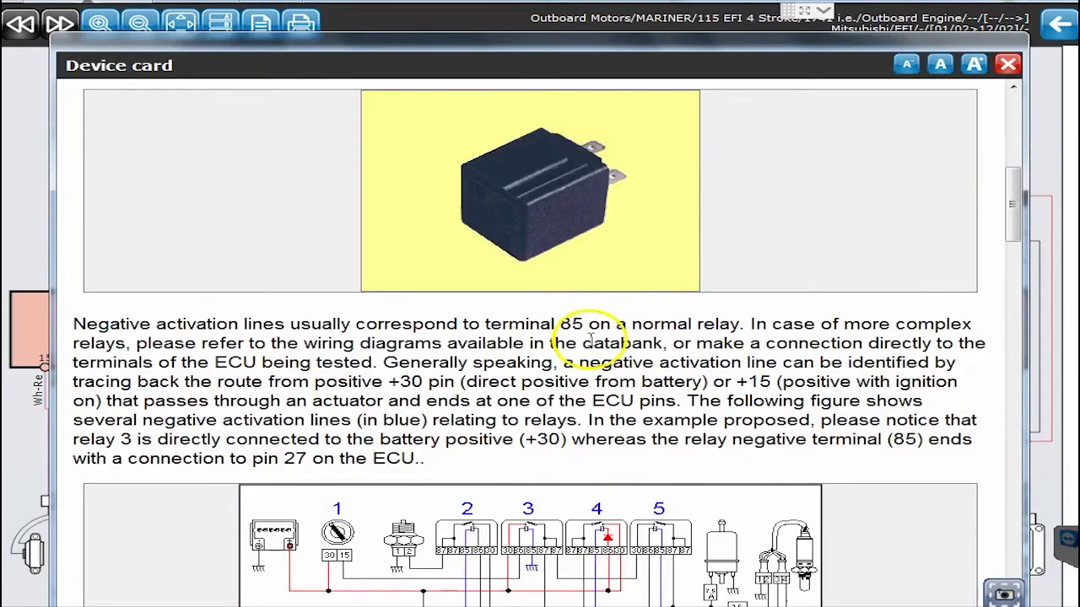
{"action": "scroll", "coordinate": [590, 341], "scroll_direction": "down", "scroll_amount": 3}
{"action": "scroll", "coordinate": [595, 346], "scroll_direction": "down", "scroll_amount": 7}
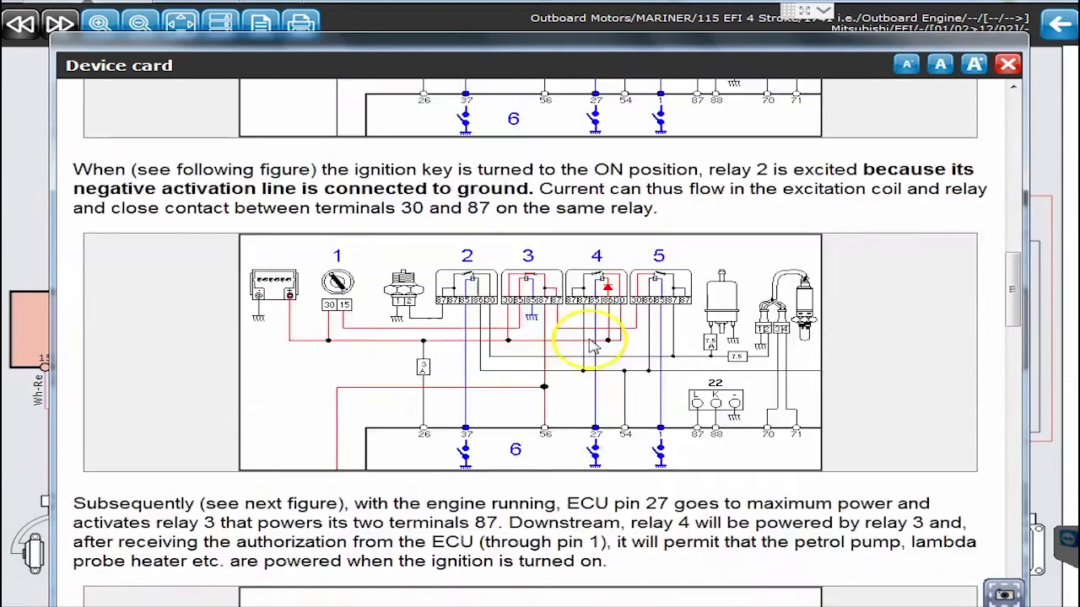
{"action": "scroll", "coordinate": [593, 346], "scroll_direction": "down", "scroll_amount": 10}
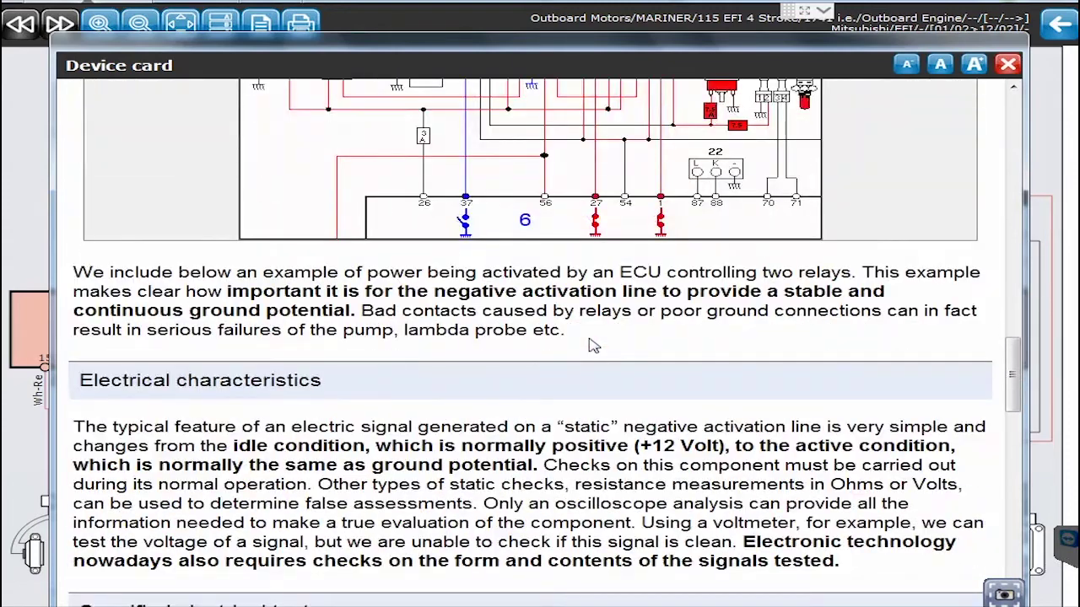
{"action": "scroll", "coordinate": [593, 345], "scroll_direction": "down", "scroll_amount": 3}
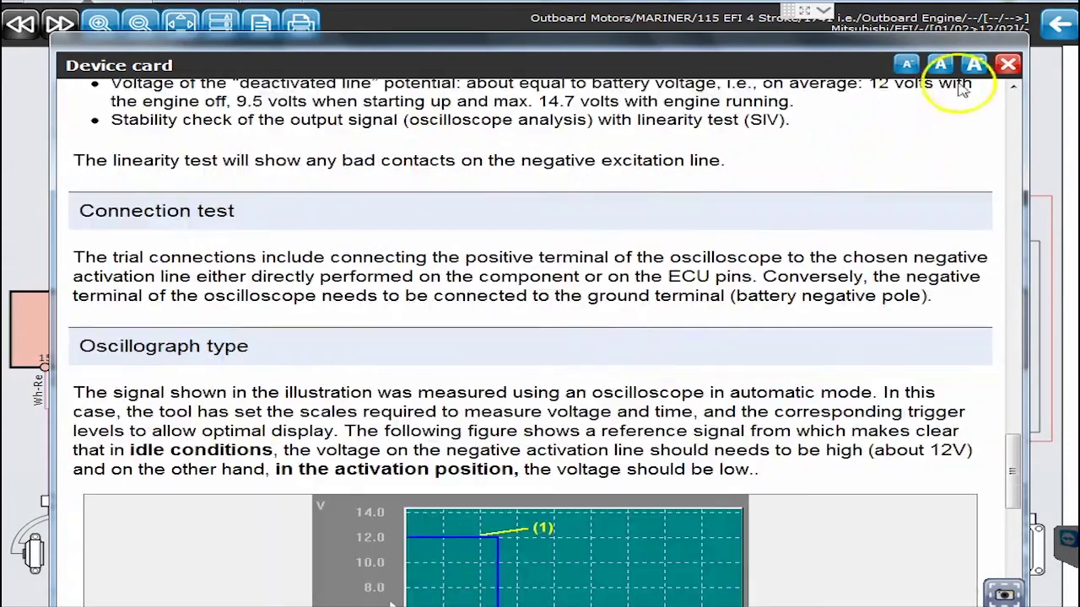
- Close the main relay card, back out of the wiring diagram, and end the Mariner EFI session
{"action": "left_click", "coordinate": [1007, 65]}
{"action": "left_click", "coordinate": [1055, 25]}
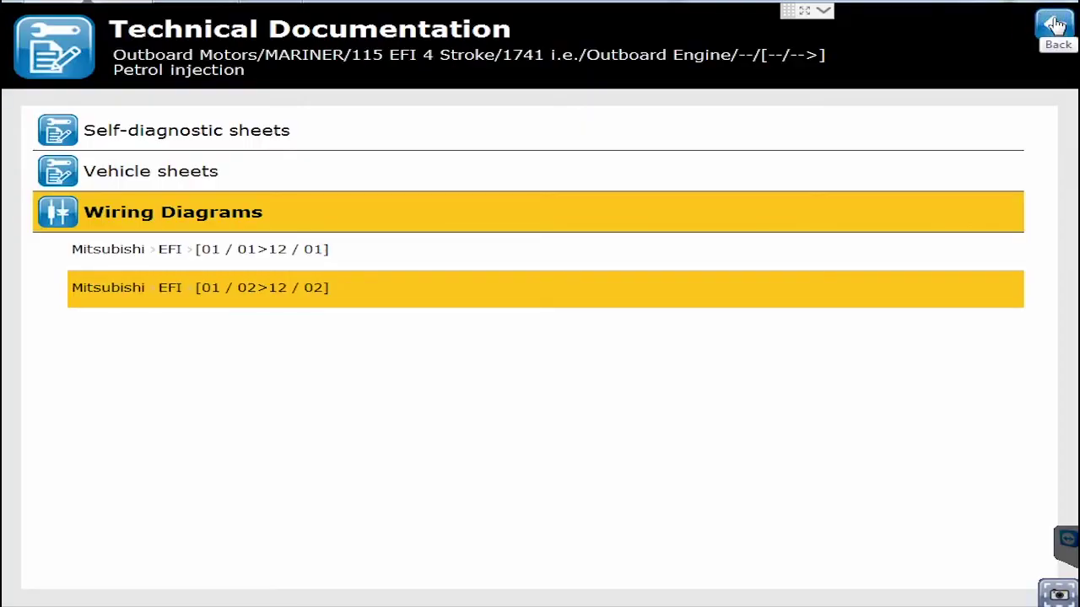
{"action": "left_click", "coordinate": [1054, 26]}
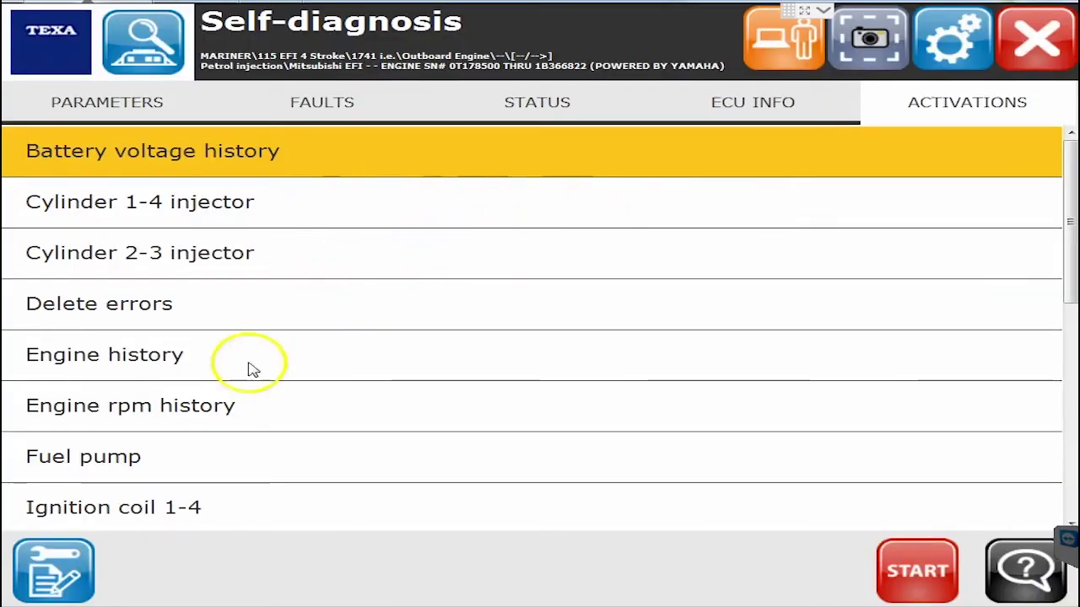
{"action": "left_click", "coordinate": [1031, 64]}
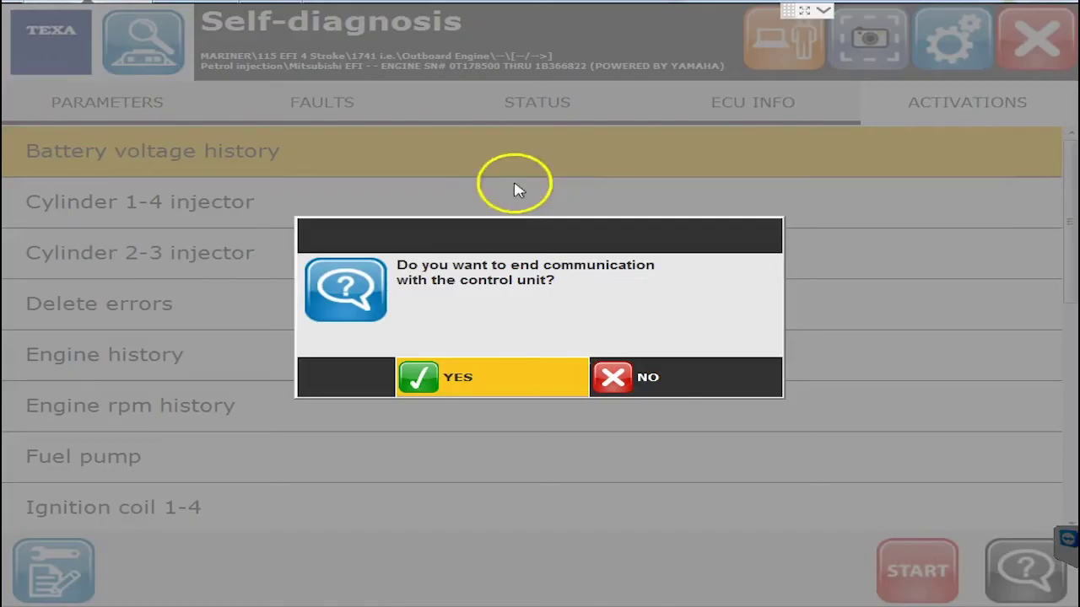
{"action": "left_click", "coordinate": [503, 376]}
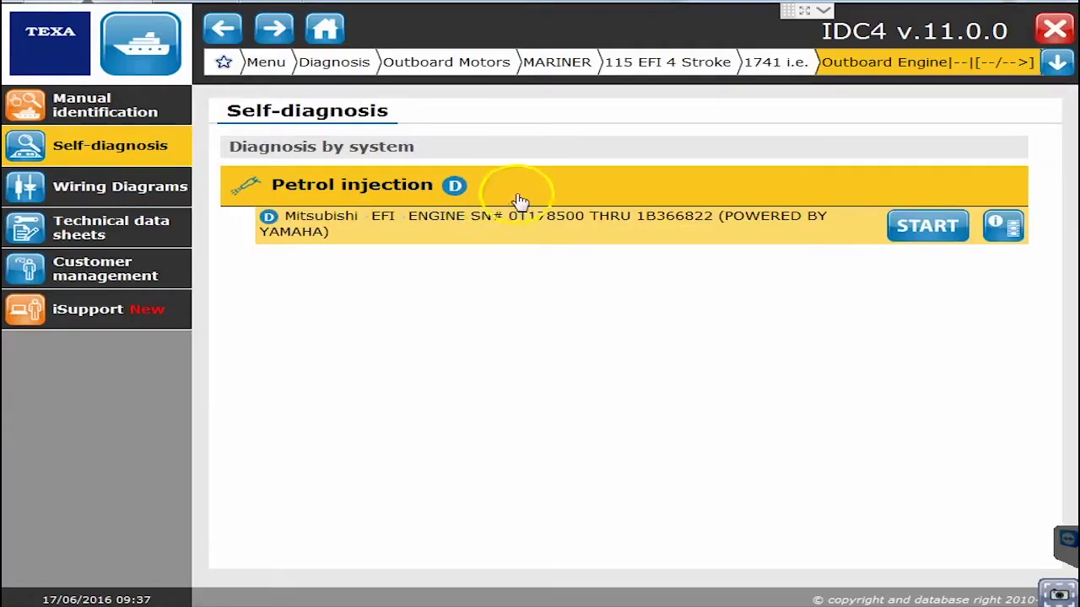
- Select PWC > YAMAHA MARINE > WaveRunner VX > 1052 i.e. and start its Petrol injection diagnosis
{"action": "left_click", "coordinate": [350, 61]}
{"action": "left_click", "coordinate": [399, 364]}
{"action": "left_click", "coordinate": [360, 372]}
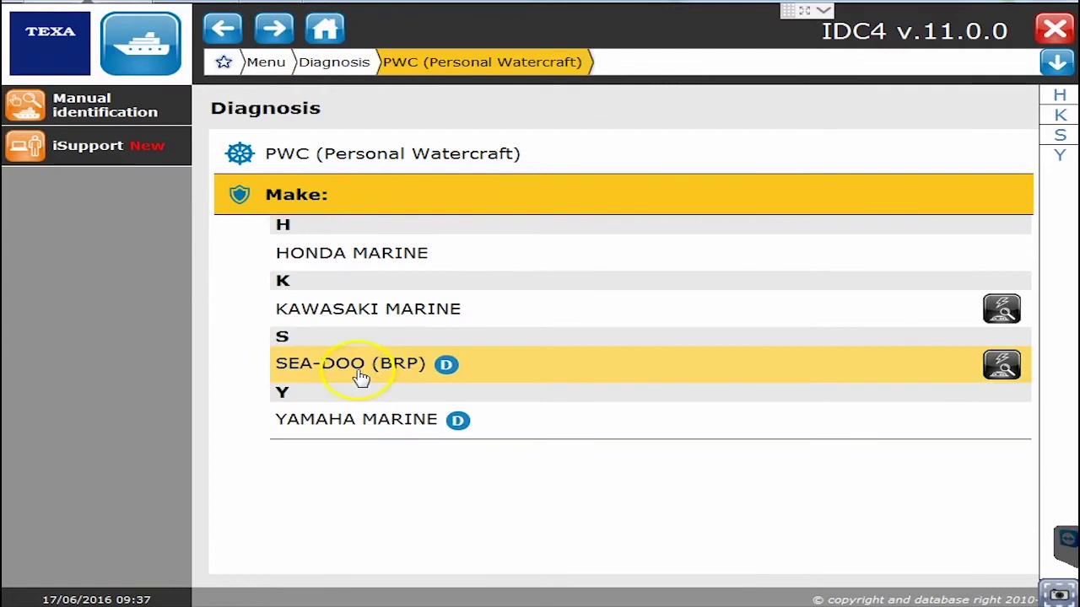
{"action": "left_click", "coordinate": [339, 433]}
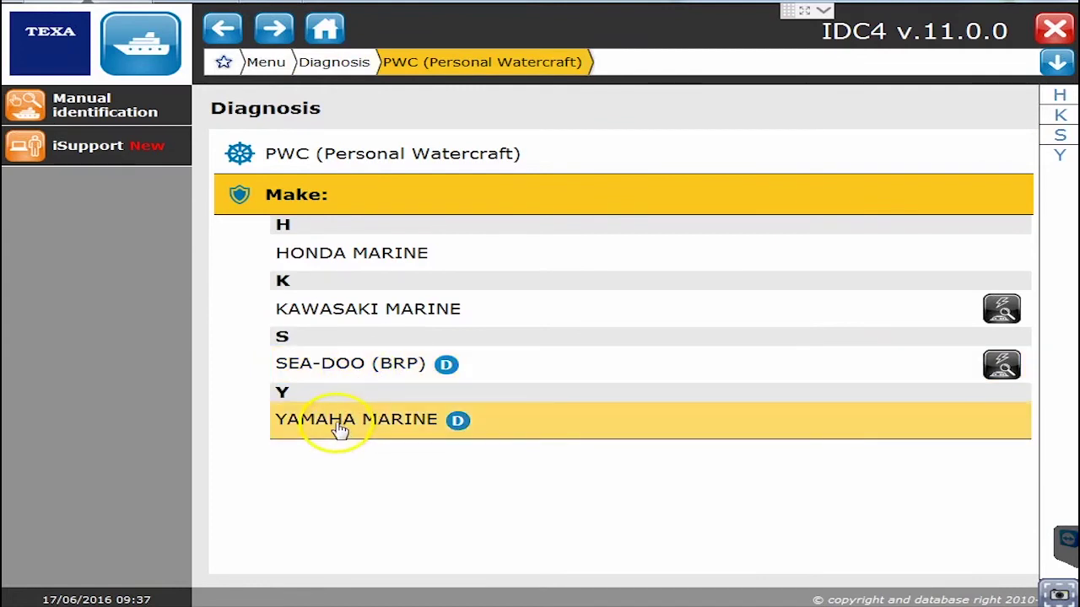
{"action": "left_click", "coordinate": [340, 429]}
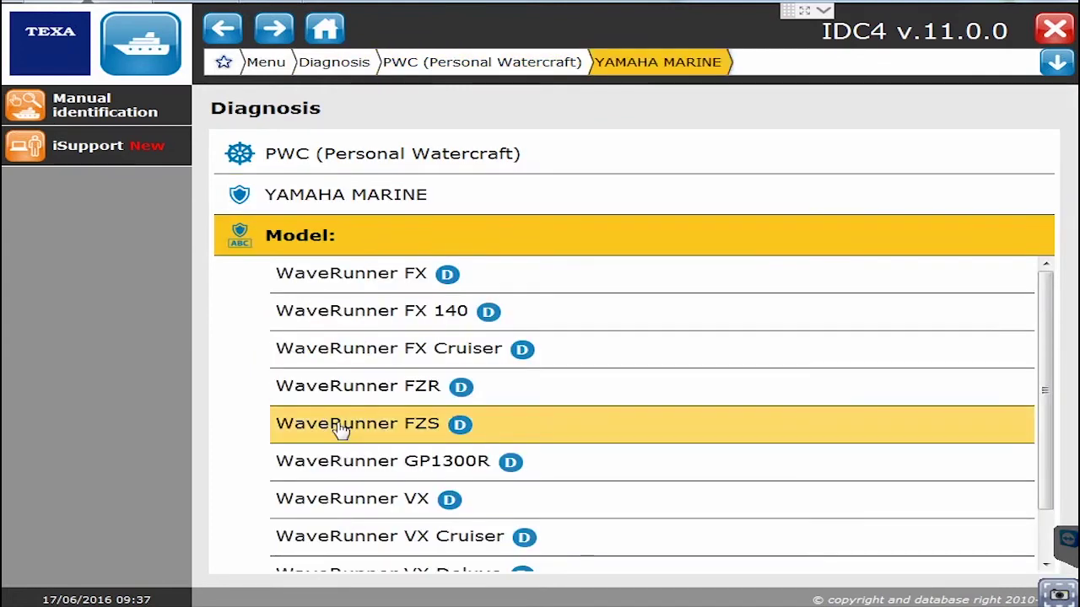
{"action": "scroll", "coordinate": [339, 431], "scroll_direction": "down", "scroll_amount": 1}
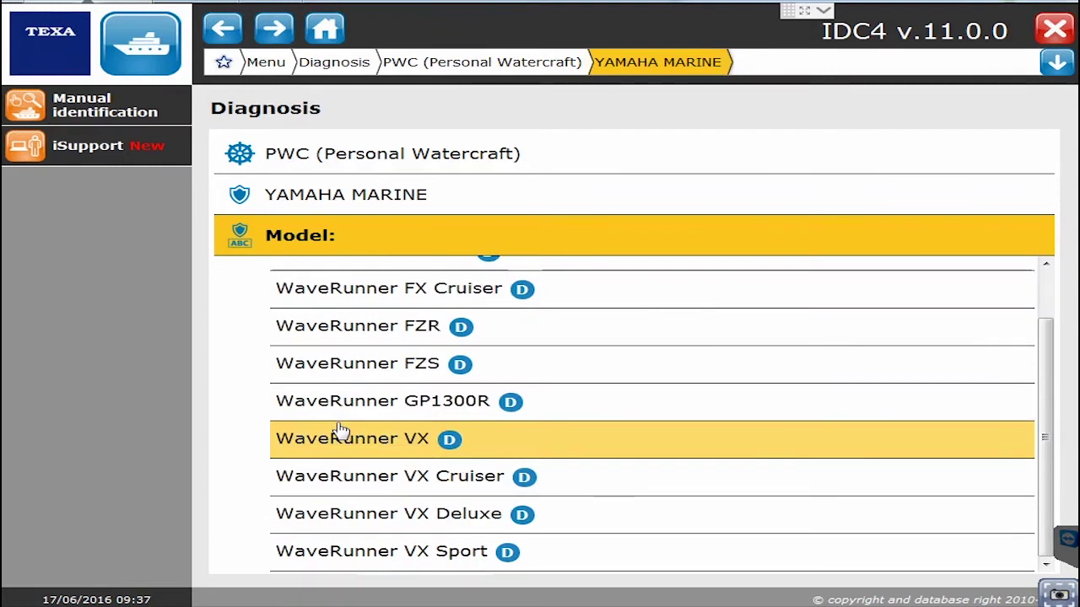
{"action": "left_click", "coordinate": [354, 442]}
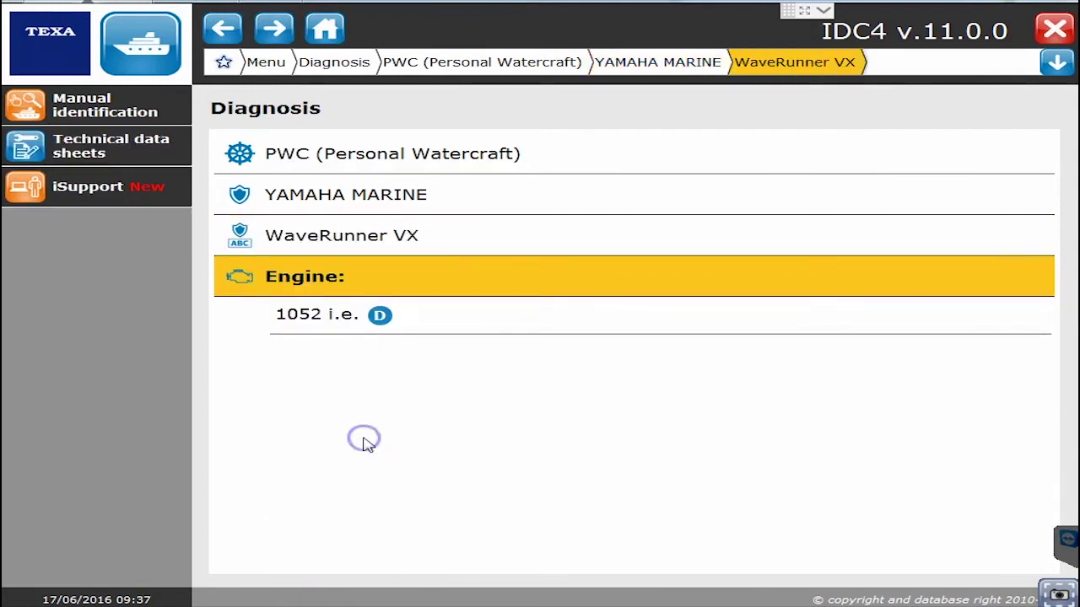
{"action": "left_click", "coordinate": [438, 319]}
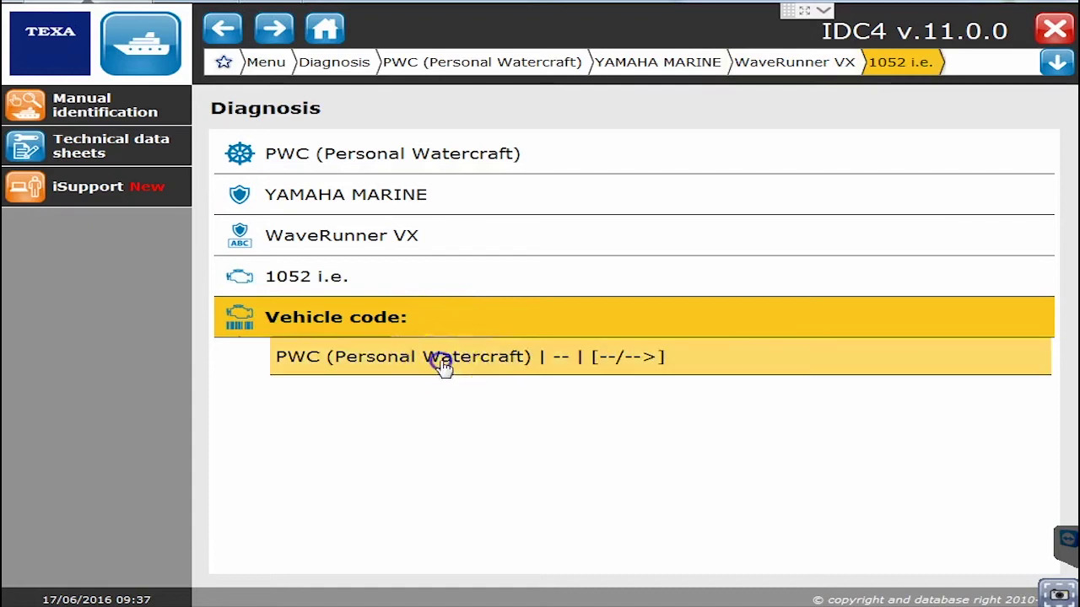
{"action": "left_click", "coordinate": [441, 365]}
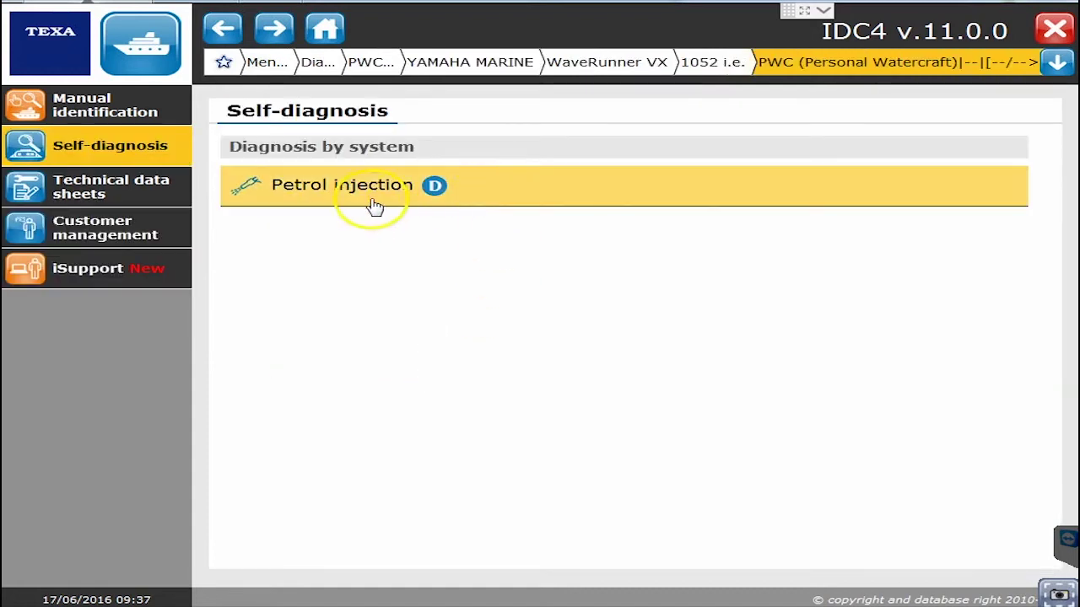
{"action": "left_click", "coordinate": [530, 192]}
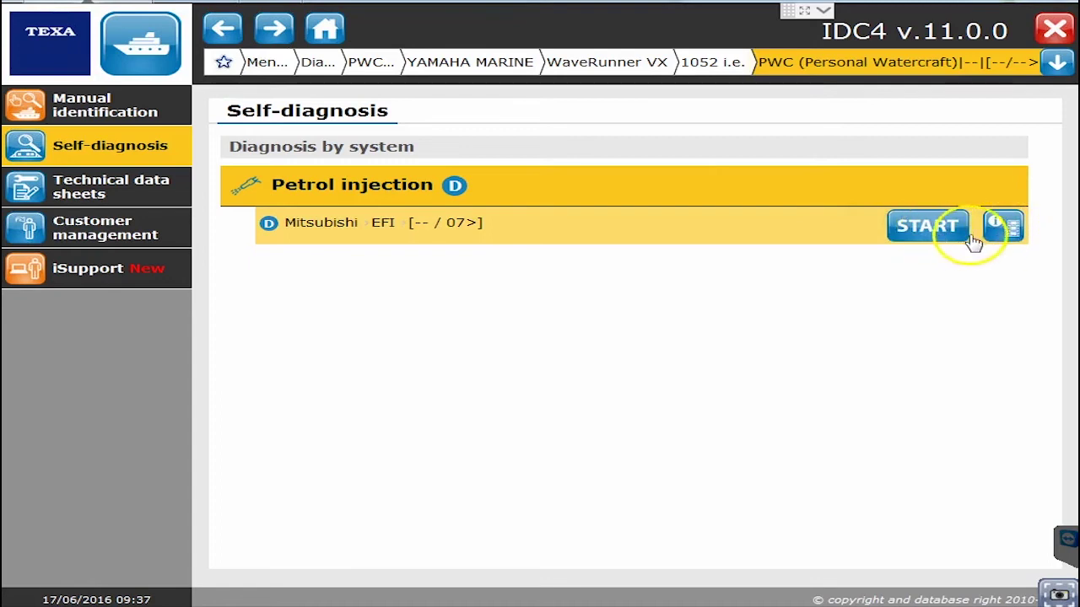
{"action": "left_click", "coordinate": [1004, 228]}
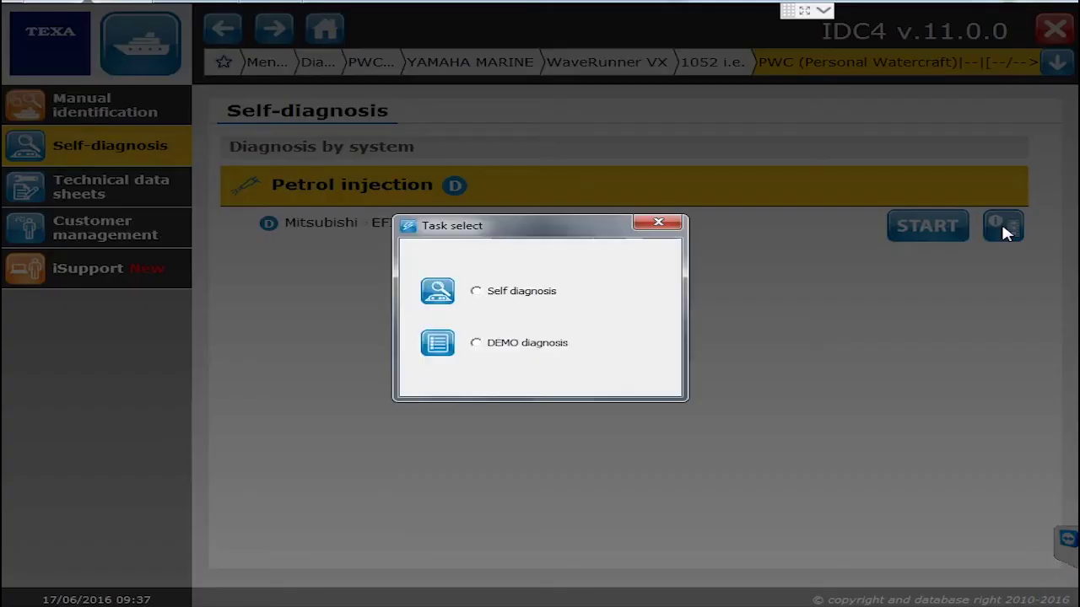
- Run the WaveRunner diagnosis in demo mode, accepting the warnings and confirming ignition on and key at RUN
{"action": "left_click", "coordinate": [502, 346]}
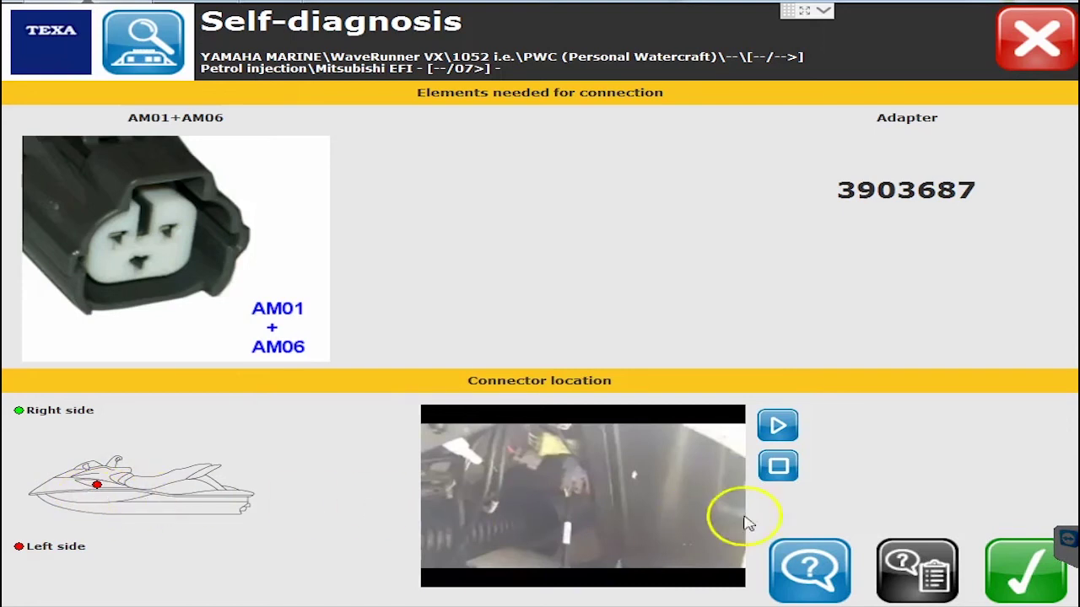
{"action": "left_click", "coordinate": [1035, 574]}
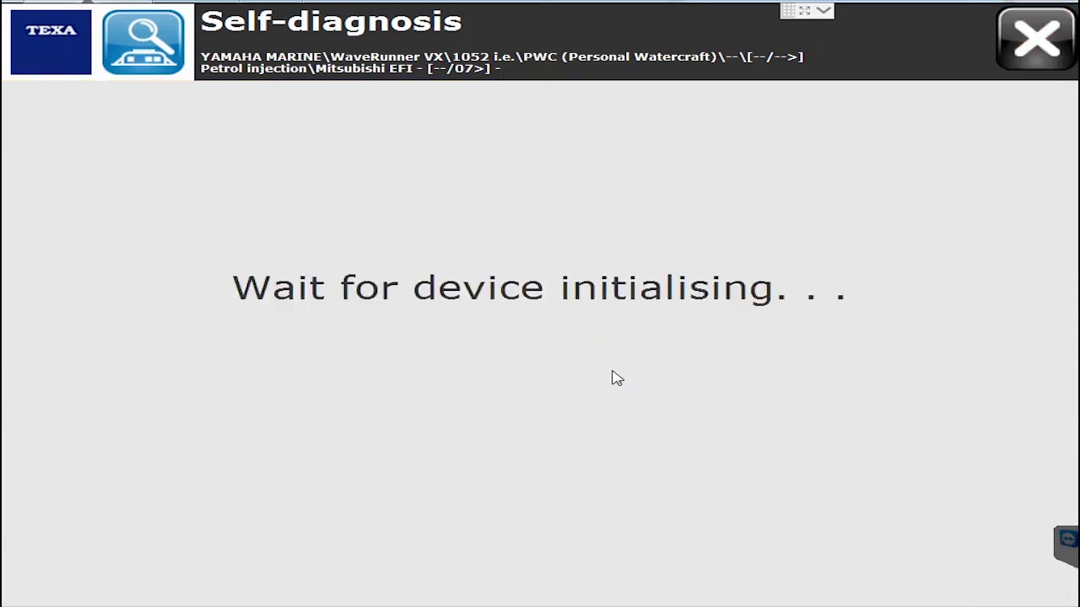
{"action": "left_click", "coordinate": [458, 430]}
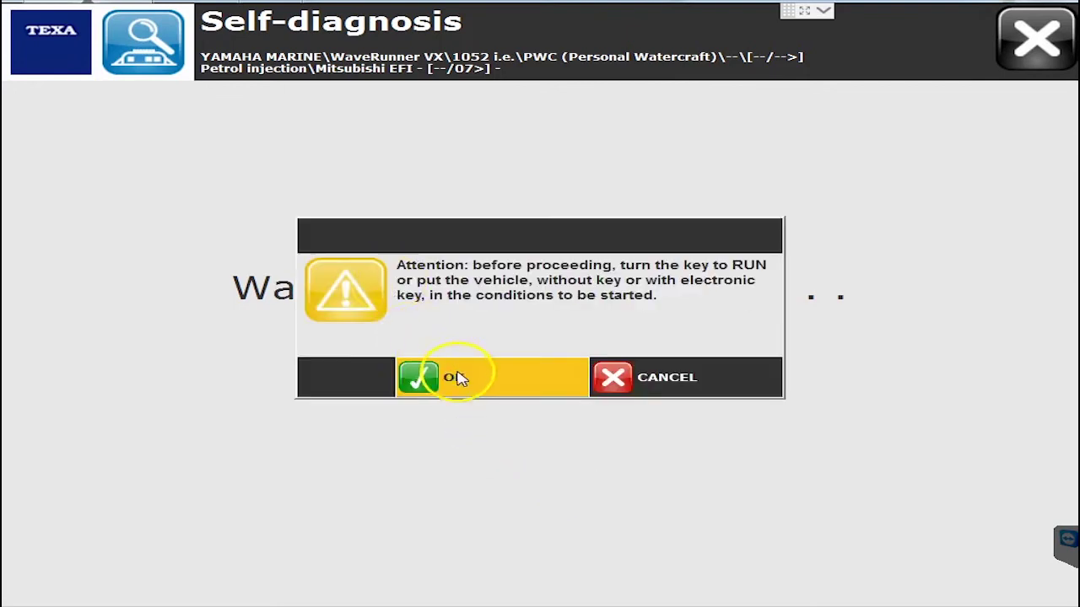
{"action": "left_click", "coordinate": [457, 378]}
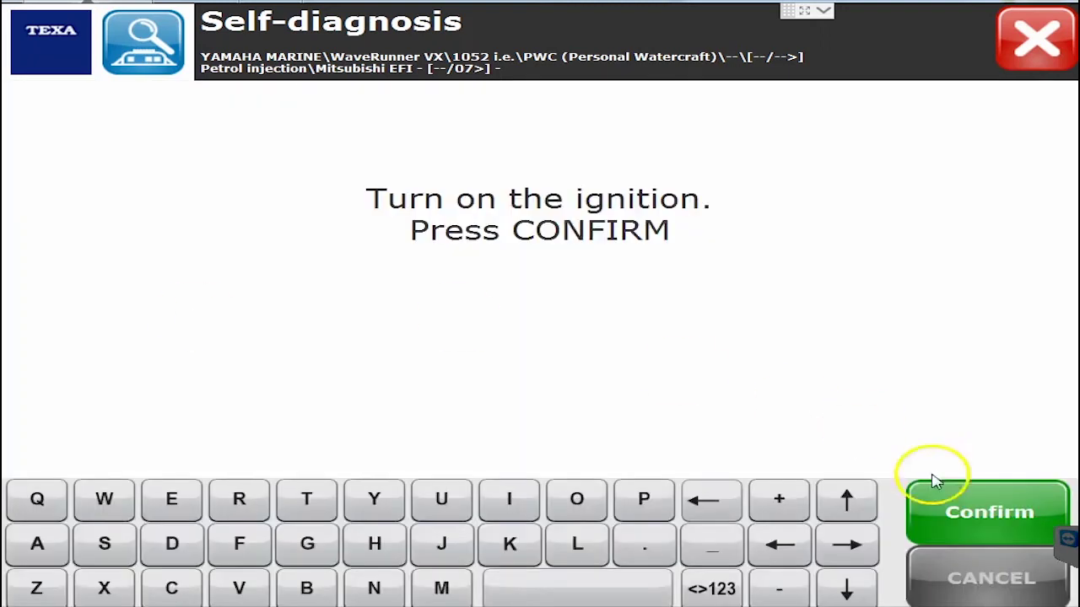
{"action": "left_click", "coordinate": [944, 497]}
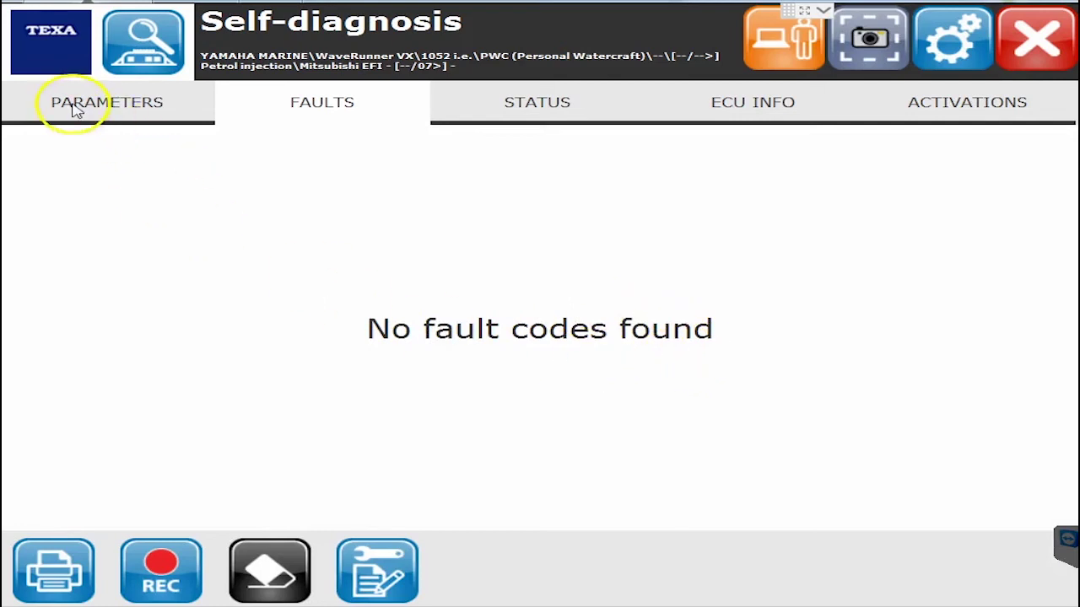
- View the WaveRunner live parameters and read the Water temperature help text
{"action": "left_click", "coordinate": [135, 109]}
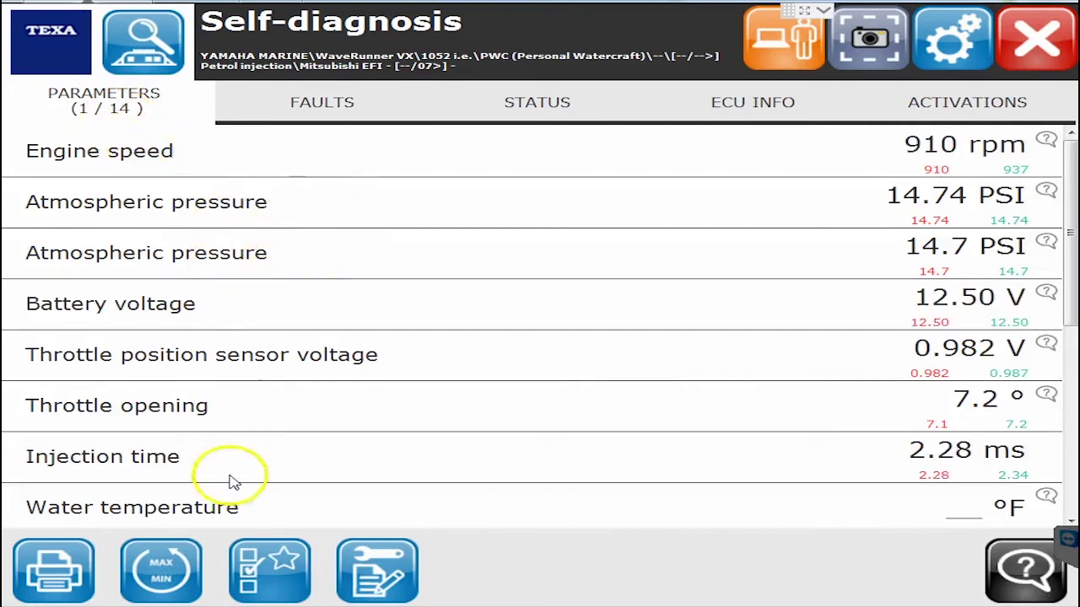
{"action": "left_click", "coordinate": [329, 515]}
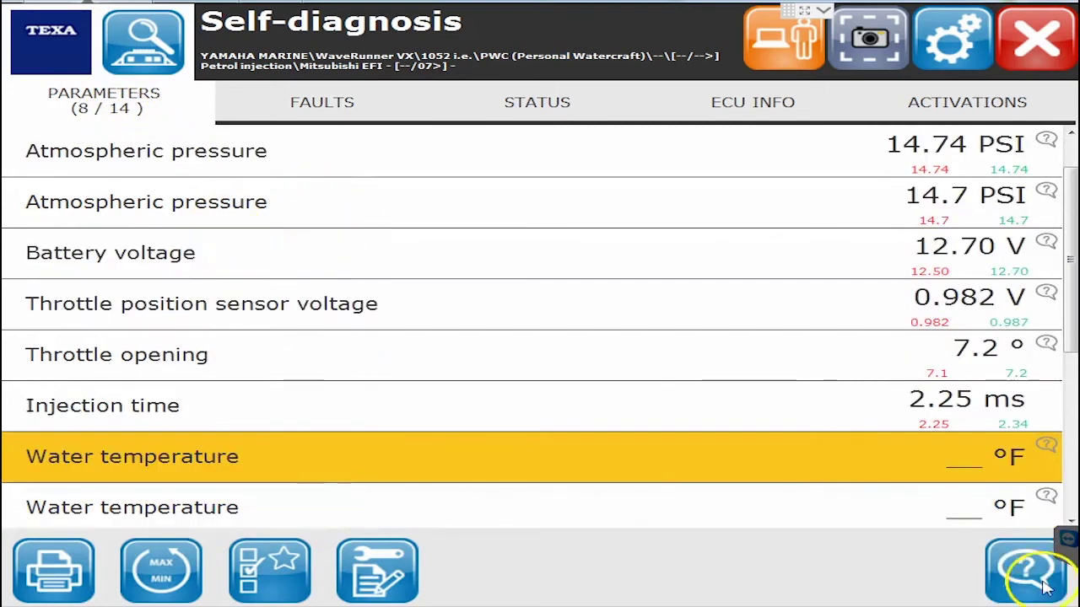
{"action": "left_click", "coordinate": [1023, 567]}
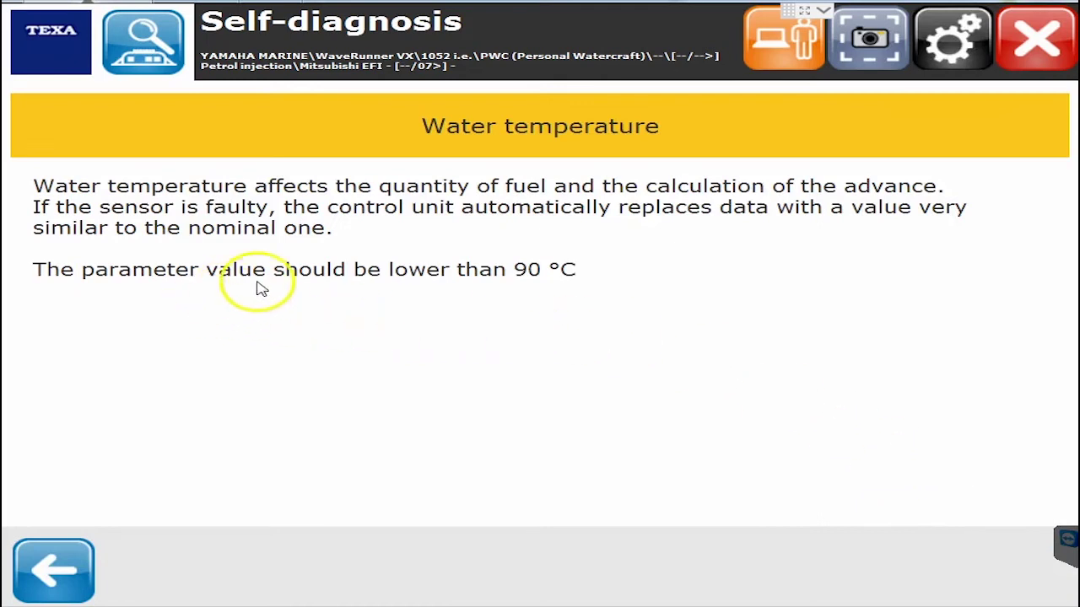
{"action": "left_click", "coordinate": [54, 571]}
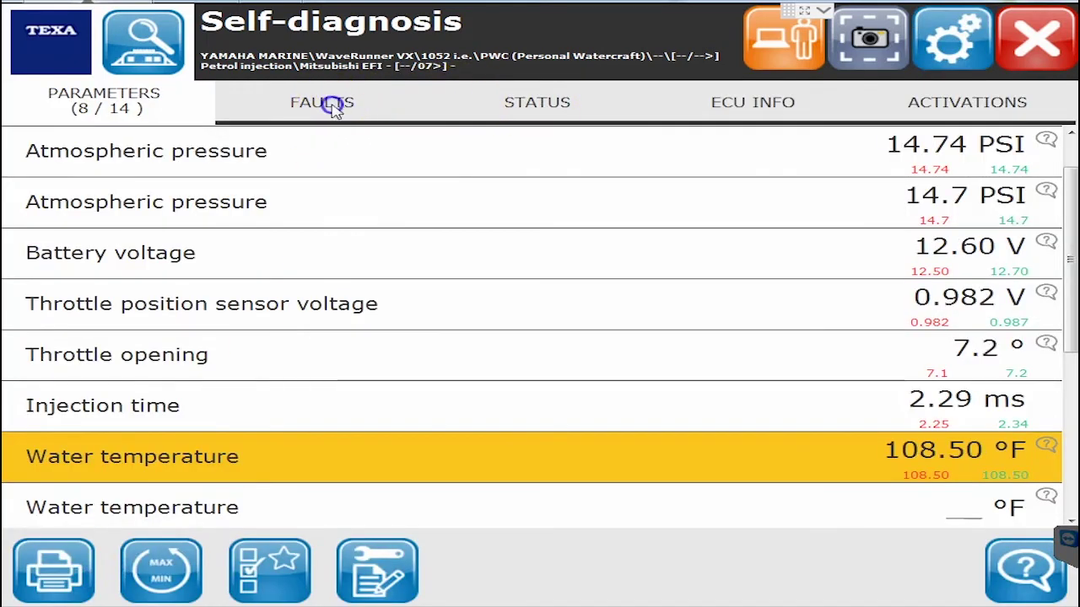
- Check the Faults, Status, ECU Info and Activations tabs, then exit the WaveRunner diagnosis
{"action": "left_click", "coordinate": [330, 105]}
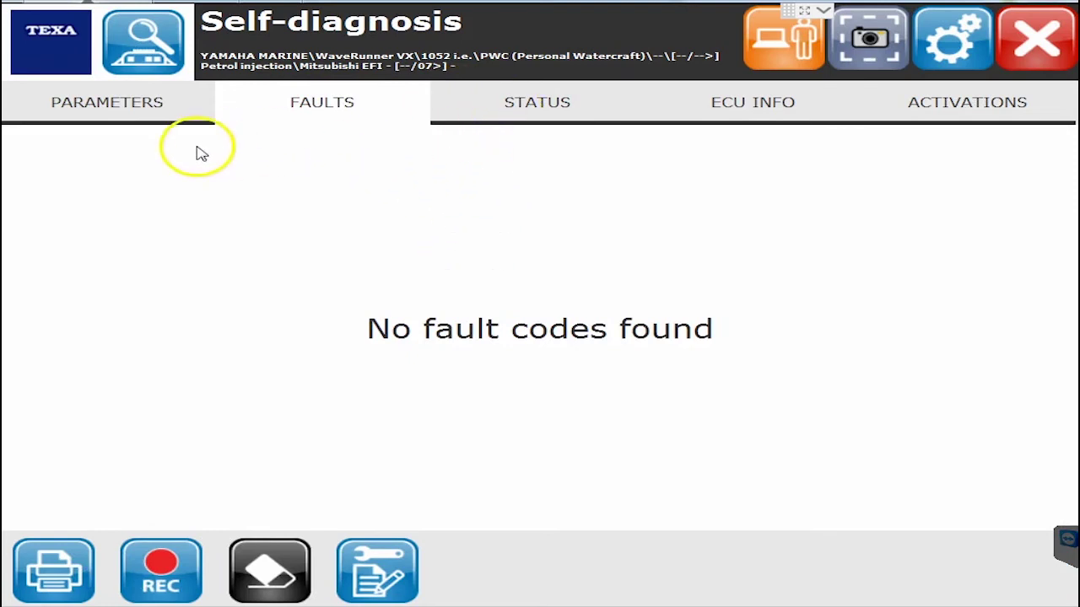
{"action": "left_click", "coordinate": [518, 113]}
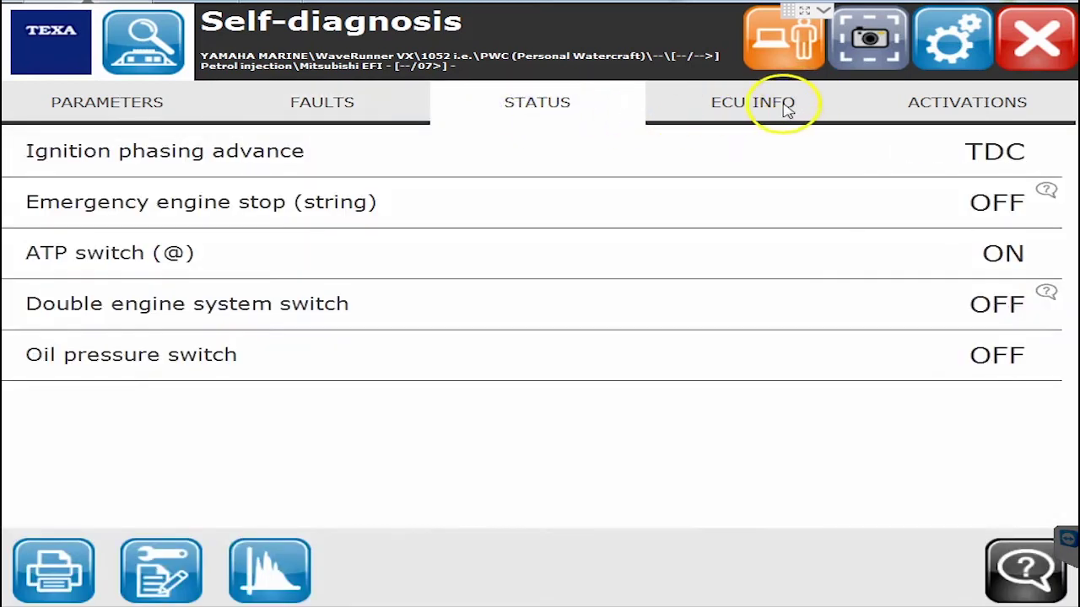
{"action": "left_click", "coordinate": [757, 103]}
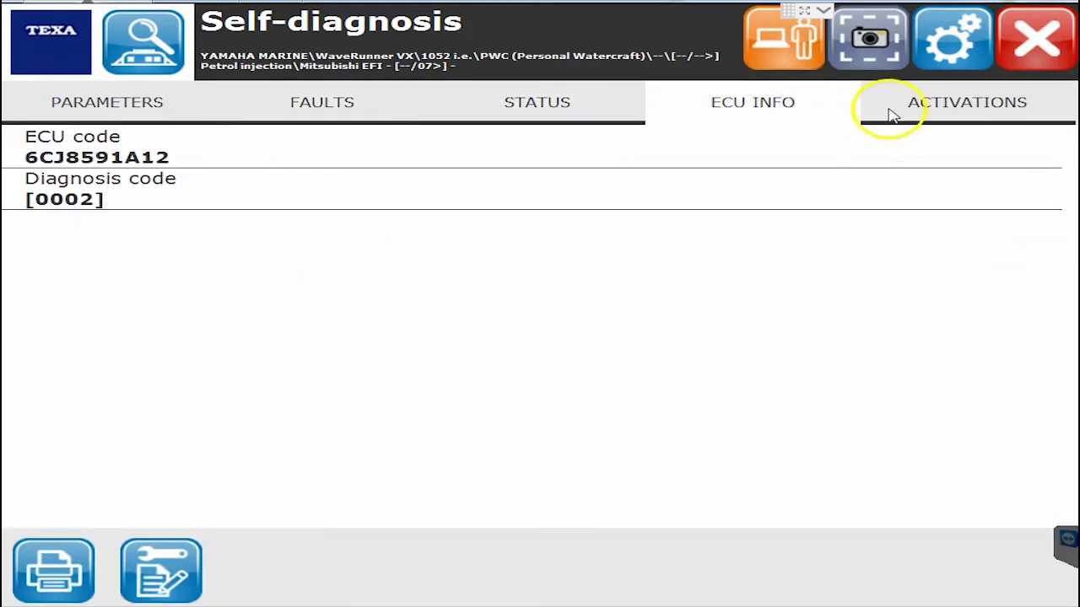
{"action": "left_click", "coordinate": [976, 104]}
{"action": "left_click", "coordinate": [1071, 189]}
{"action": "left_click_drag", "start_coordinate": [1069, 189], "coordinate": [1067, 418]}
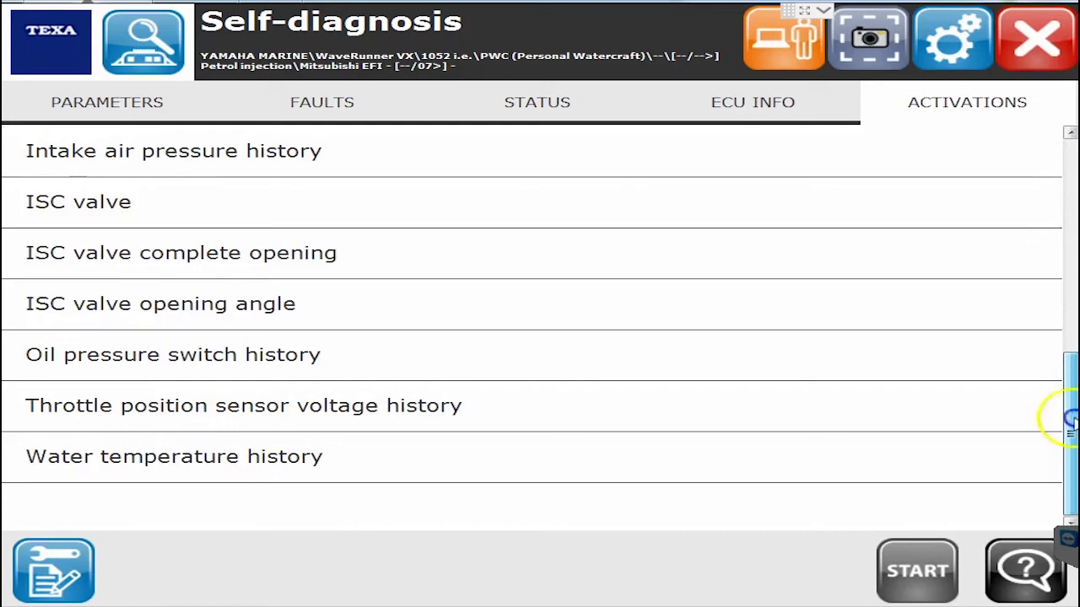
{"action": "left_click", "coordinate": [1045, 49]}
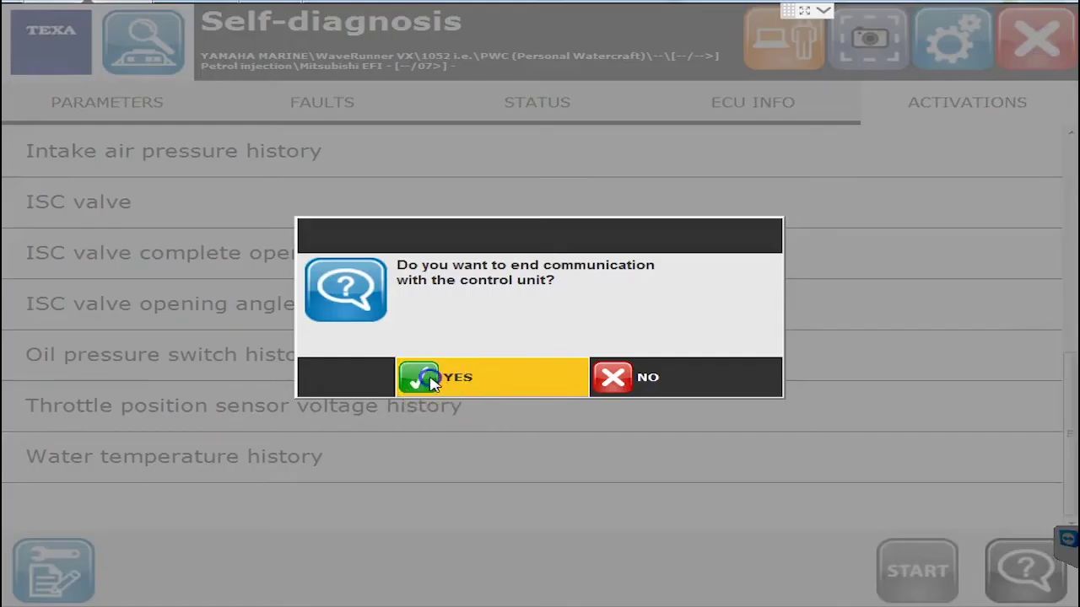
- End the WaveRunner session and select SEA-DOO (BRP) WAKE PRO 1494 i.e. with the 1503 Rotax code
{"action": "left_click", "coordinate": [432, 381]}
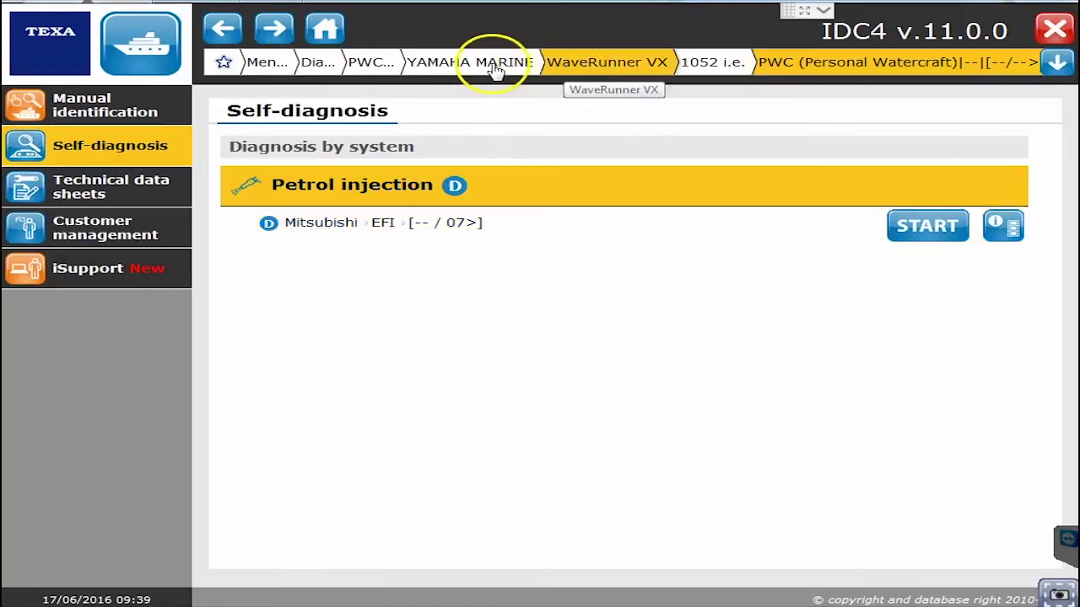
{"action": "left_click", "coordinate": [384, 62]}
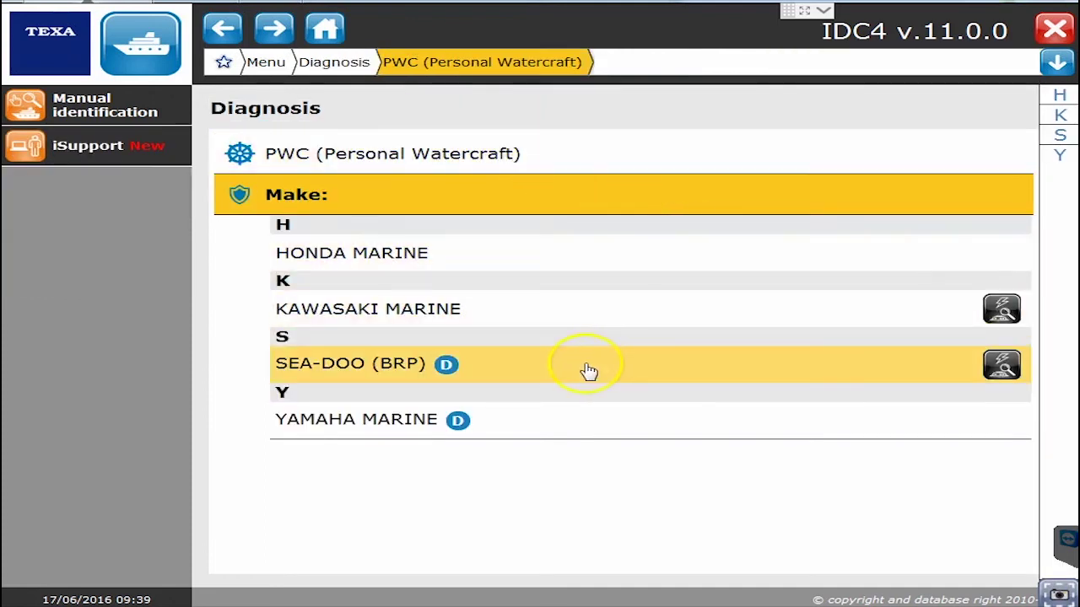
{"action": "left_click", "coordinate": [585, 369]}
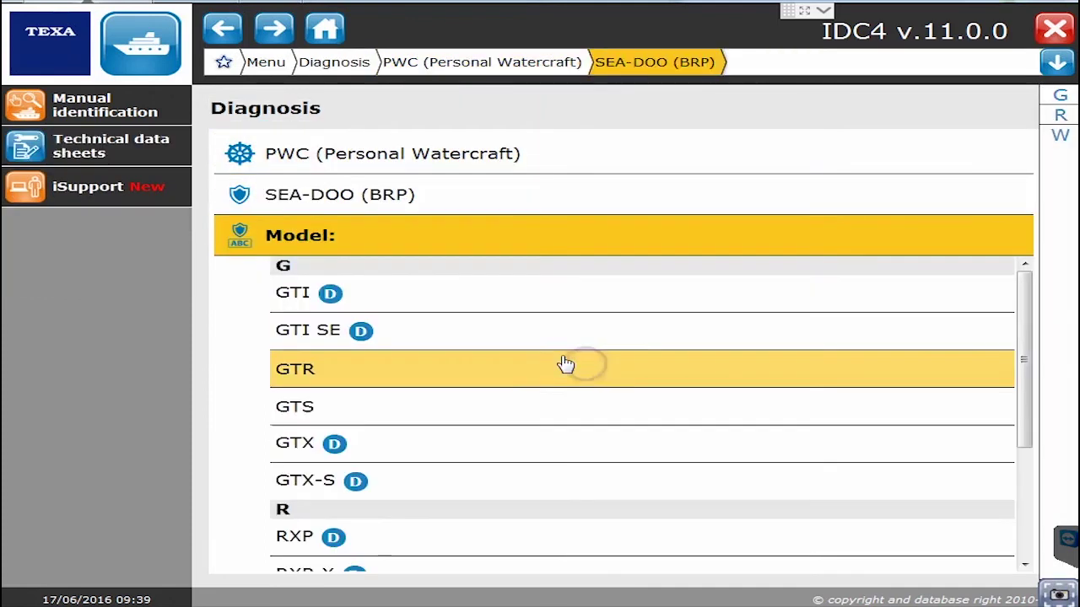
{"action": "scroll", "coordinate": [734, 422], "scroll_direction": "down", "scroll_amount": 3}
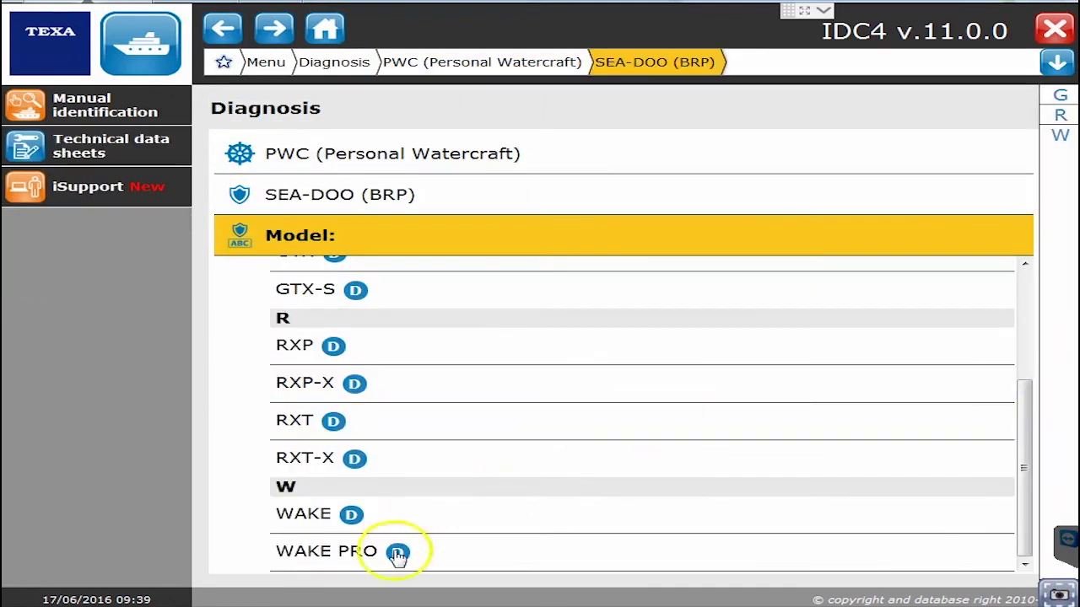
{"action": "left_click", "coordinate": [482, 553]}
{"action": "left_click", "coordinate": [523, 313]}
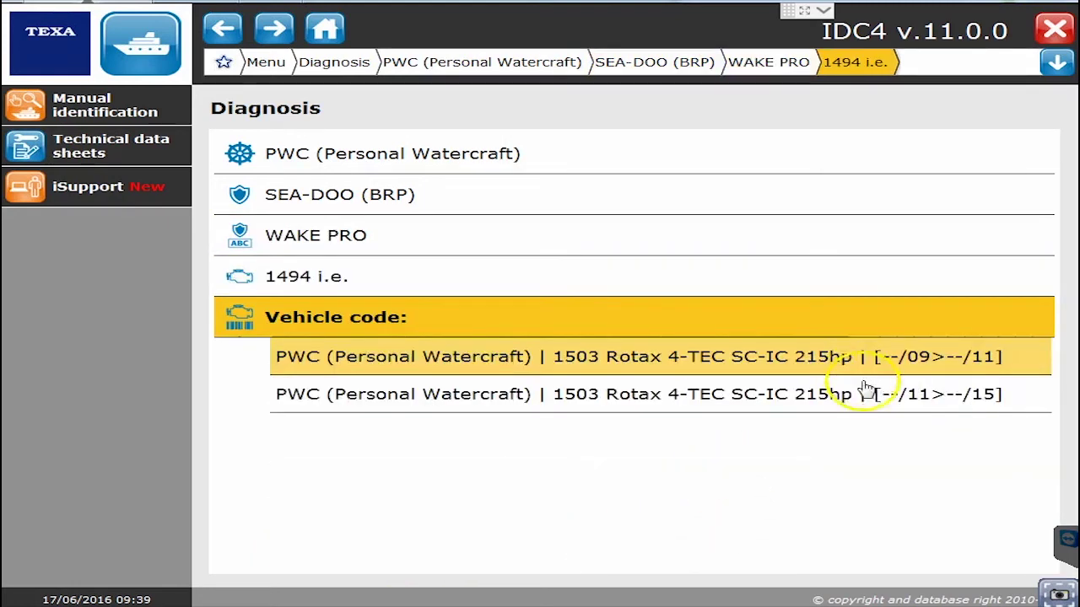
{"action": "left_click", "coordinate": [830, 399]}
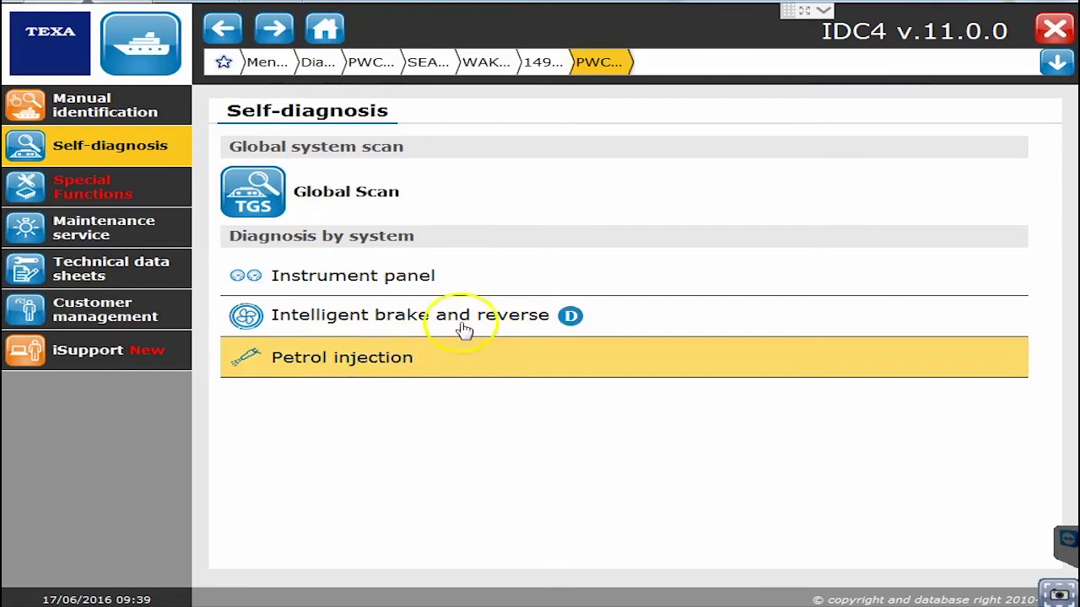
- Start diagnosis of the Intelligent brake and reverse system, reopening the task choice
{"action": "left_click", "coordinate": [381, 318]}
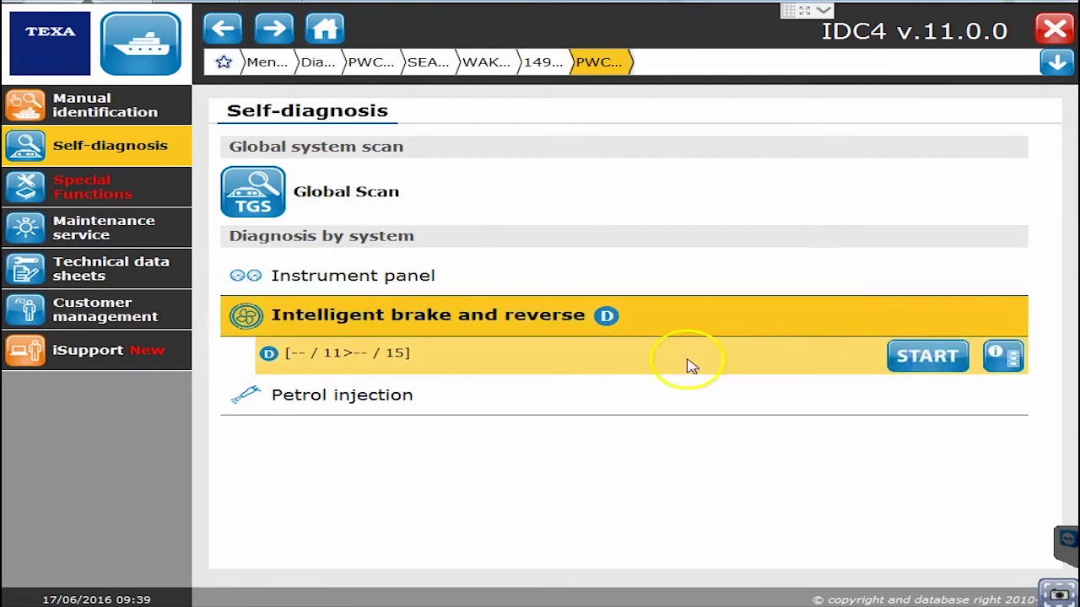
{"action": "left_click", "coordinate": [924, 357]}
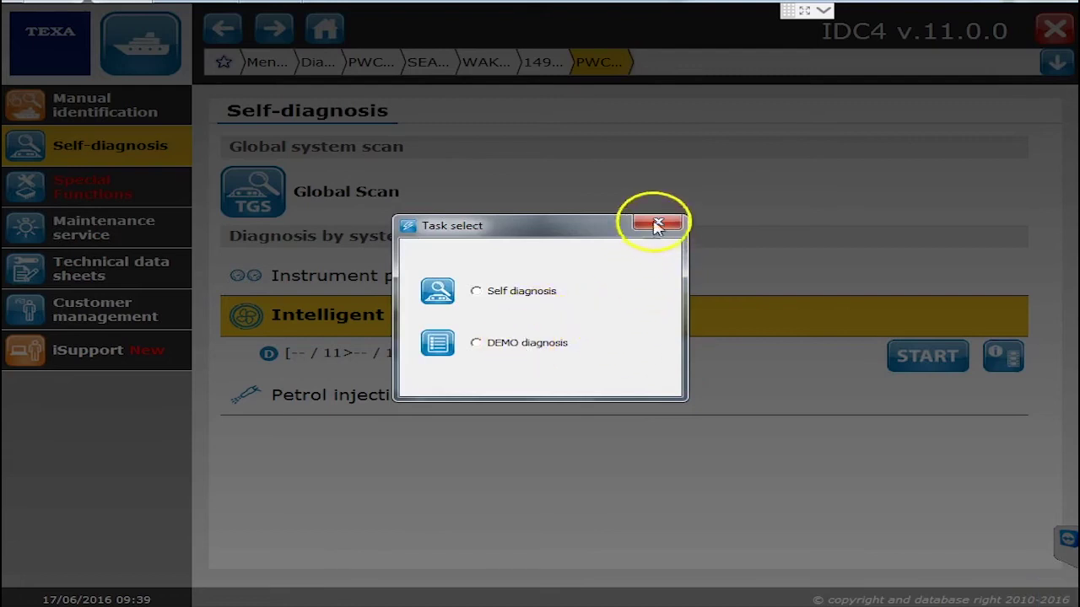
{"action": "left_click", "coordinate": [658, 222]}
{"action": "left_click", "coordinate": [996, 359]}
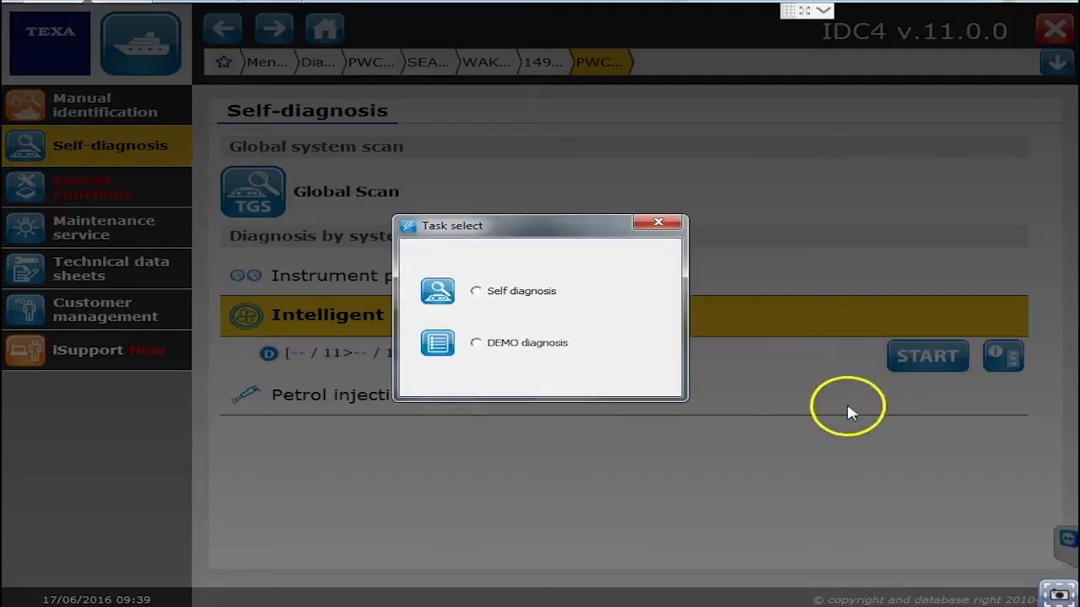
- Choose demo mode and confirm the 3151/AP19 diagnosis cable after previewing 3151/AP43
{"action": "left_click", "coordinate": [523, 344]}
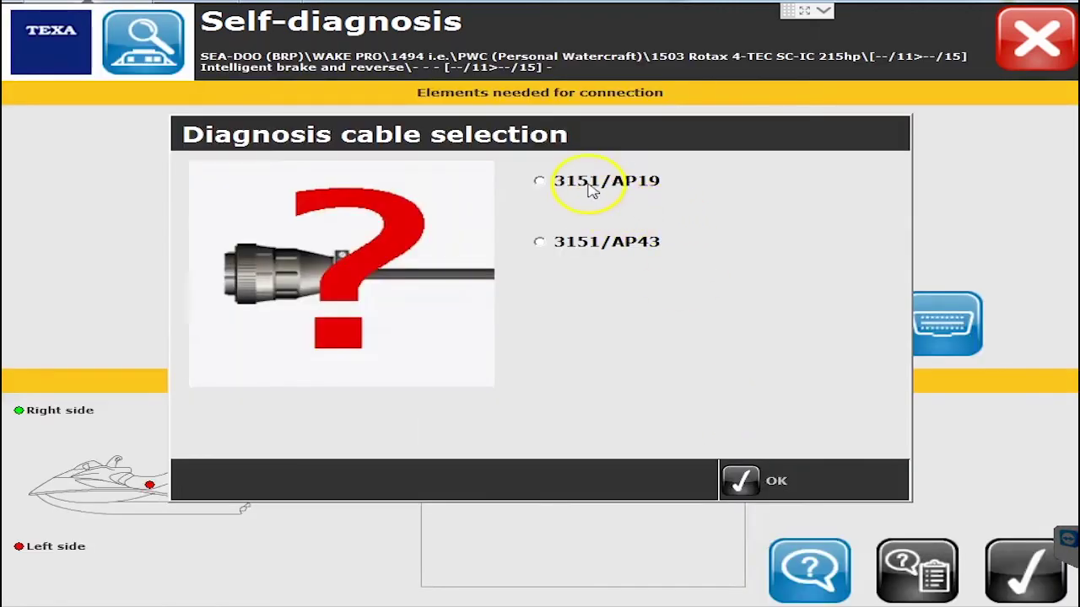
{"action": "left_click", "coordinate": [540, 183]}
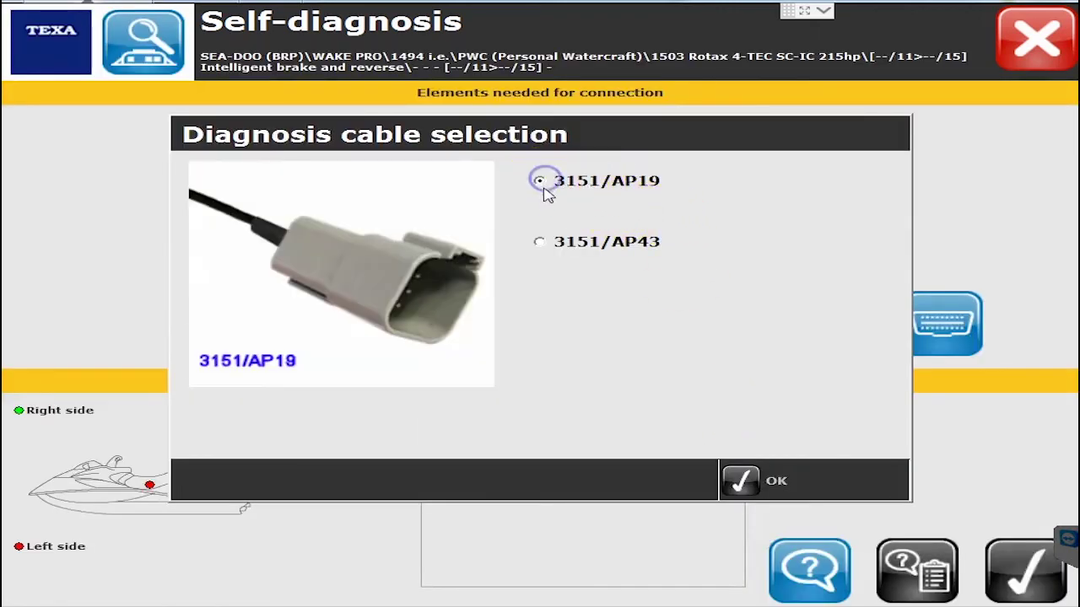
{"action": "left_click", "coordinate": [553, 241]}
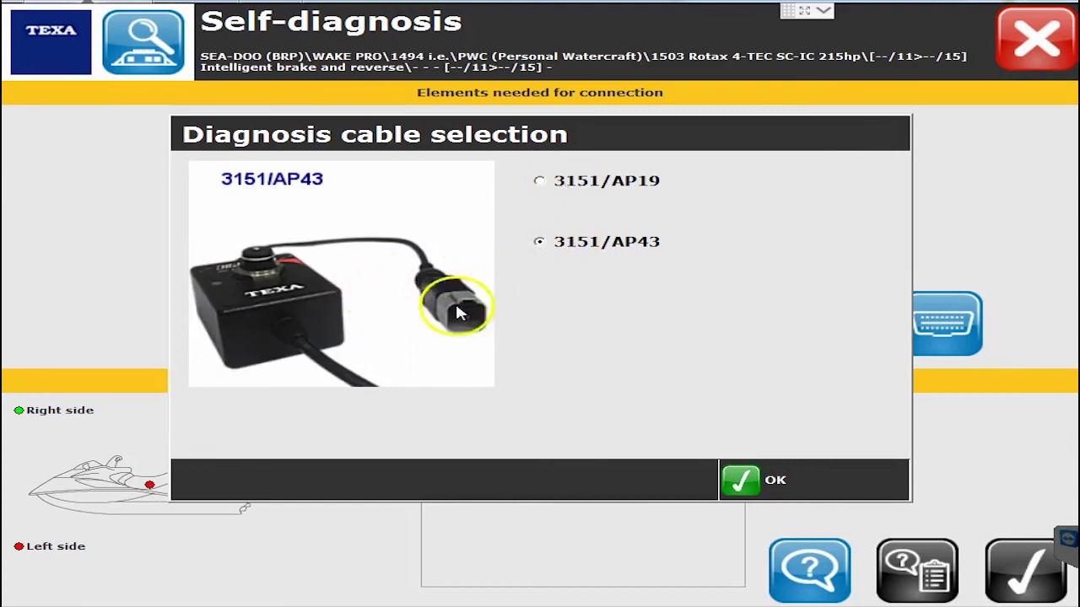
{"action": "left_click", "coordinate": [561, 181]}
{"action": "left_click", "coordinate": [778, 486]}
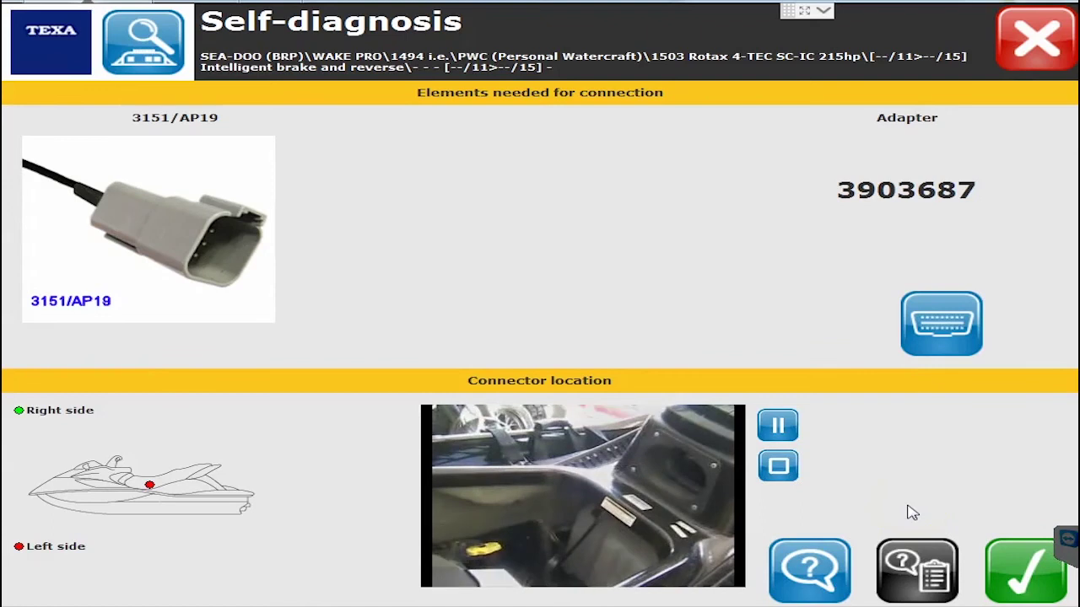
- Confirm the connection setup and acknowledge the key-to-RUN warning to start communicating
{"action": "left_click", "coordinate": [860, 497]}
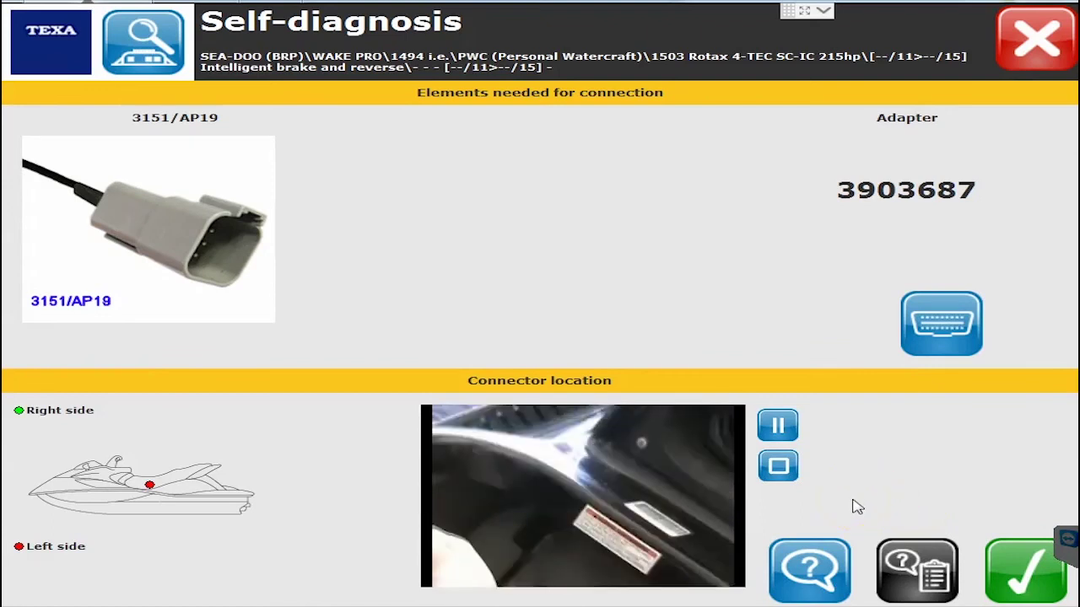
{"action": "left_click", "coordinate": [798, 517]}
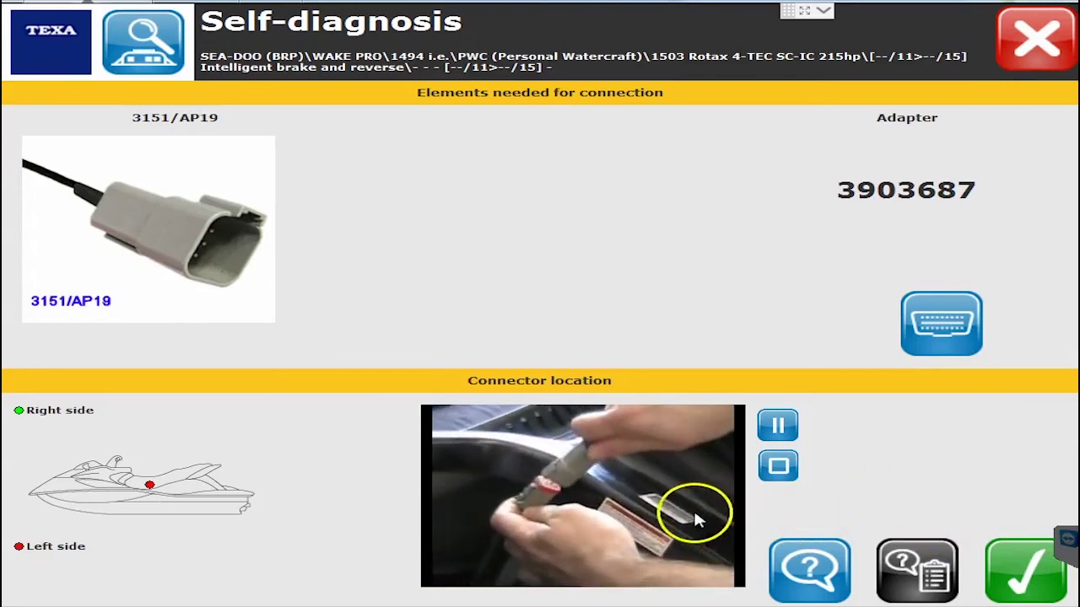
{"action": "left_click", "coordinate": [1017, 576]}
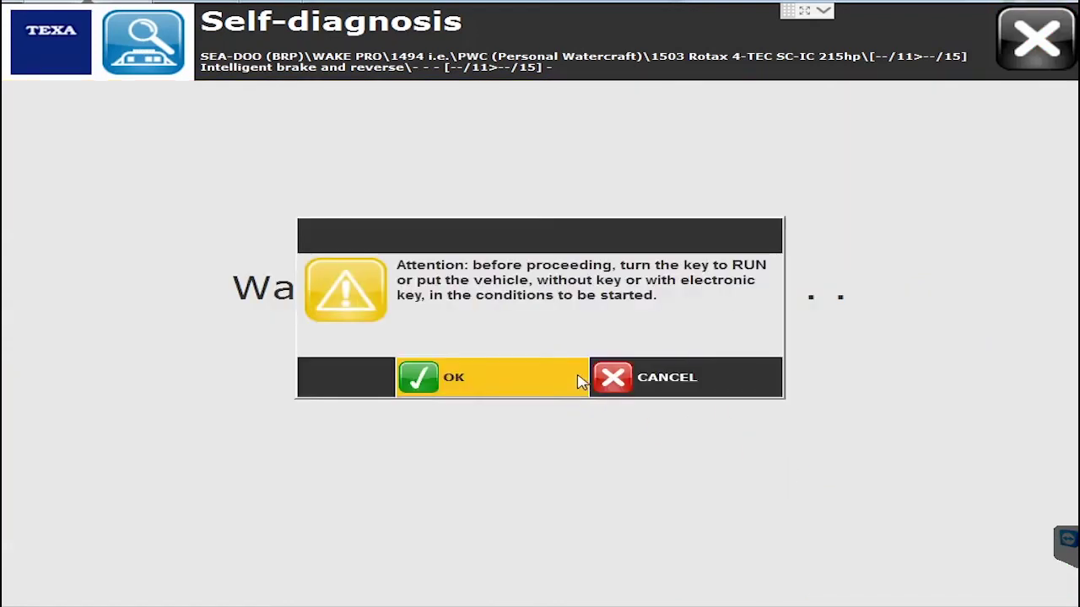
{"action": "left_click", "coordinate": [485, 384]}
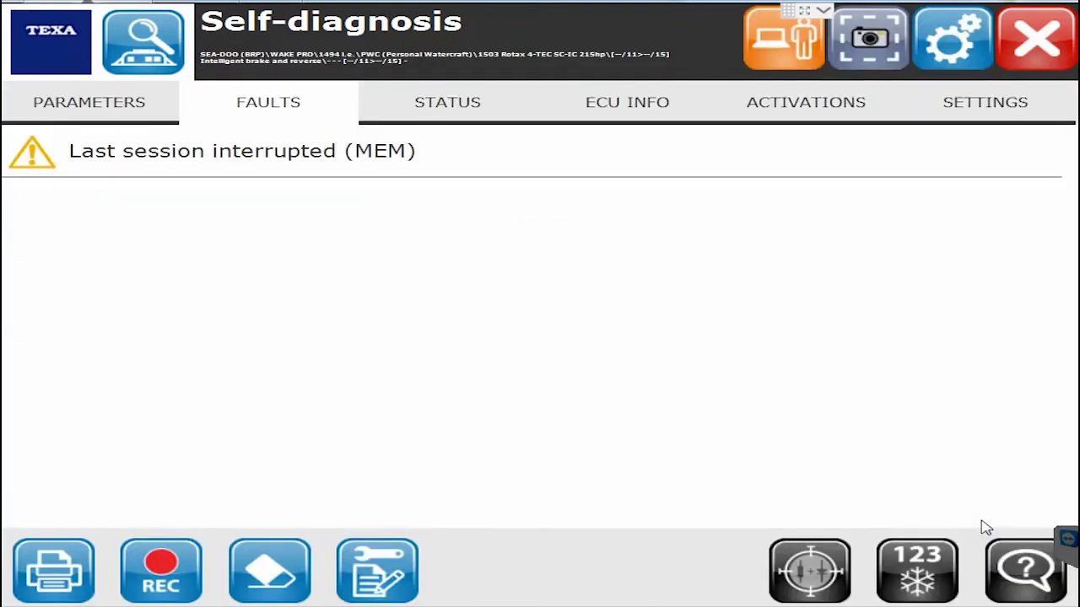
- View the iBR position parameter, then open and acknowledge the last-session-interrupted fault
{"action": "left_click", "coordinate": [89, 103]}
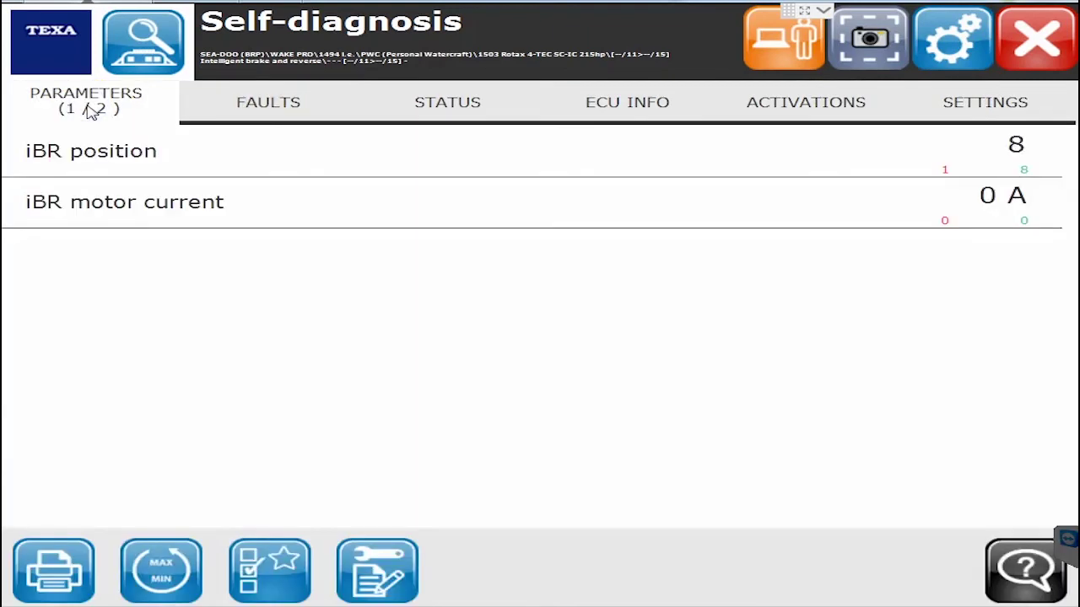
{"action": "left_click", "coordinate": [487, 150]}
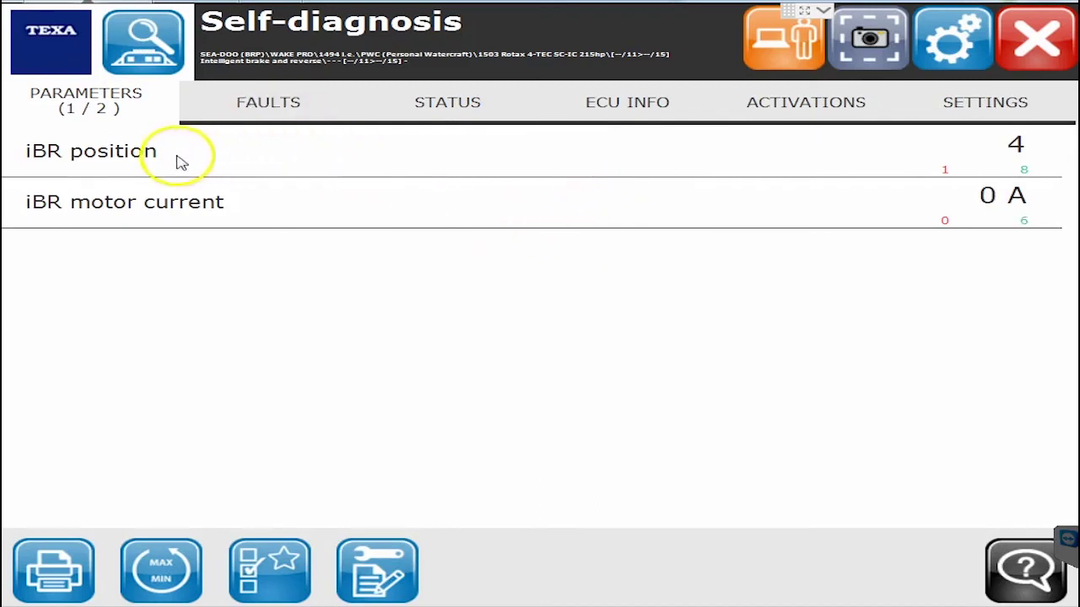
{"action": "left_click", "coordinate": [253, 105]}
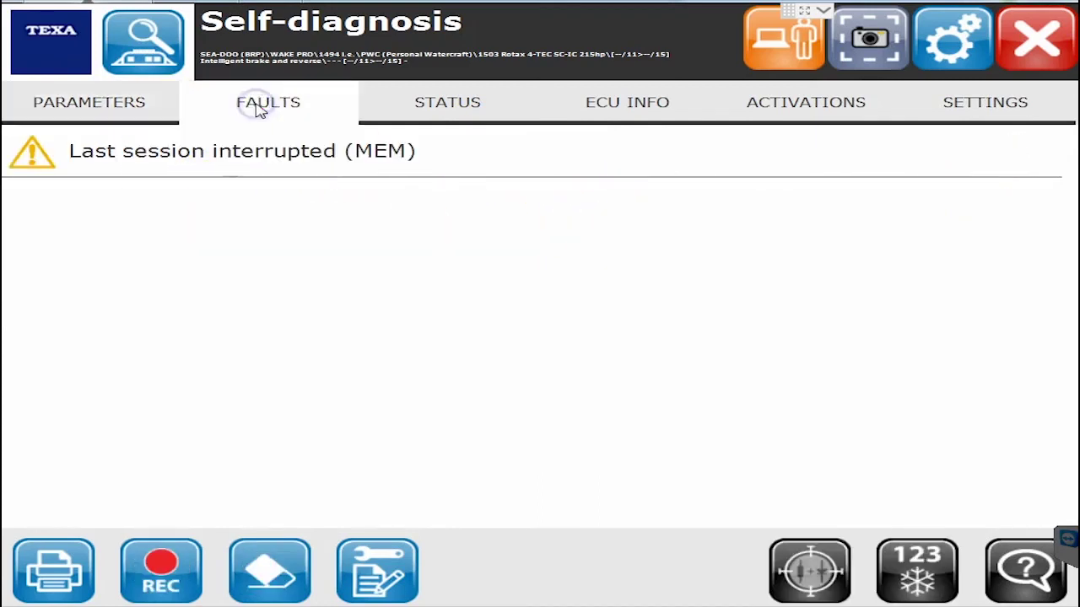
{"action": "left_click", "coordinate": [194, 169]}
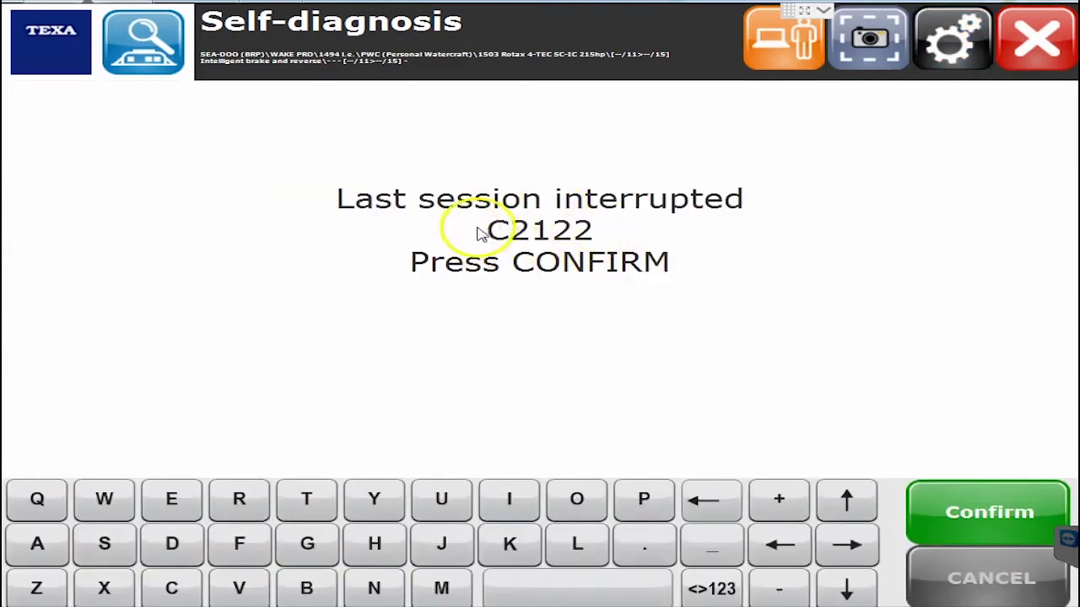
{"action": "left_click", "coordinate": [998, 514]}
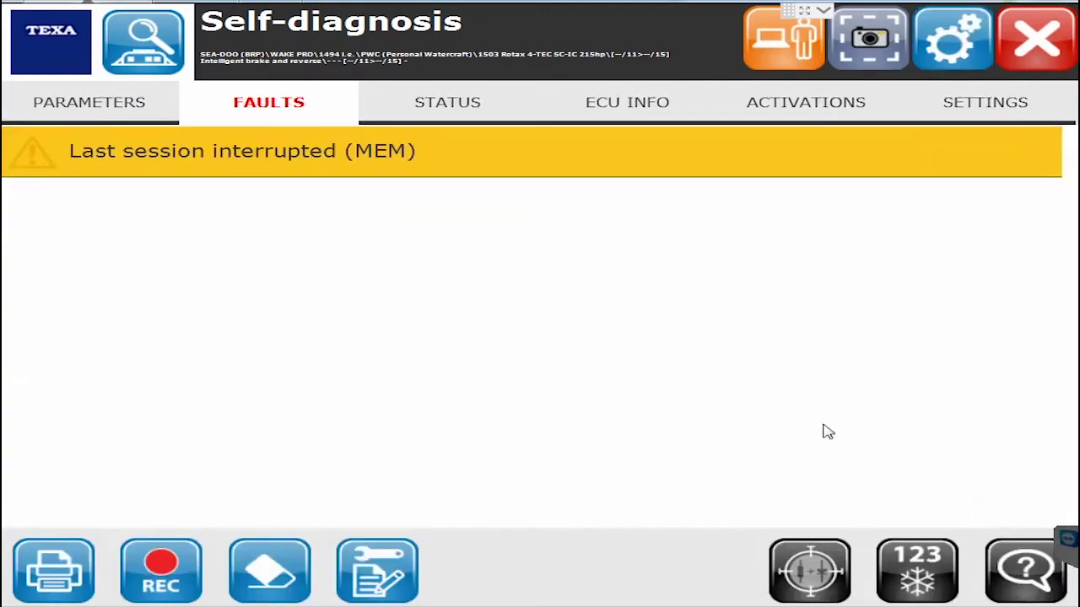
- Review iBR status, ECU info, activations and the lock/unlock setting, then exit the session
{"action": "left_click", "coordinate": [448, 103]}
{"action": "left_click", "coordinate": [618, 111]}
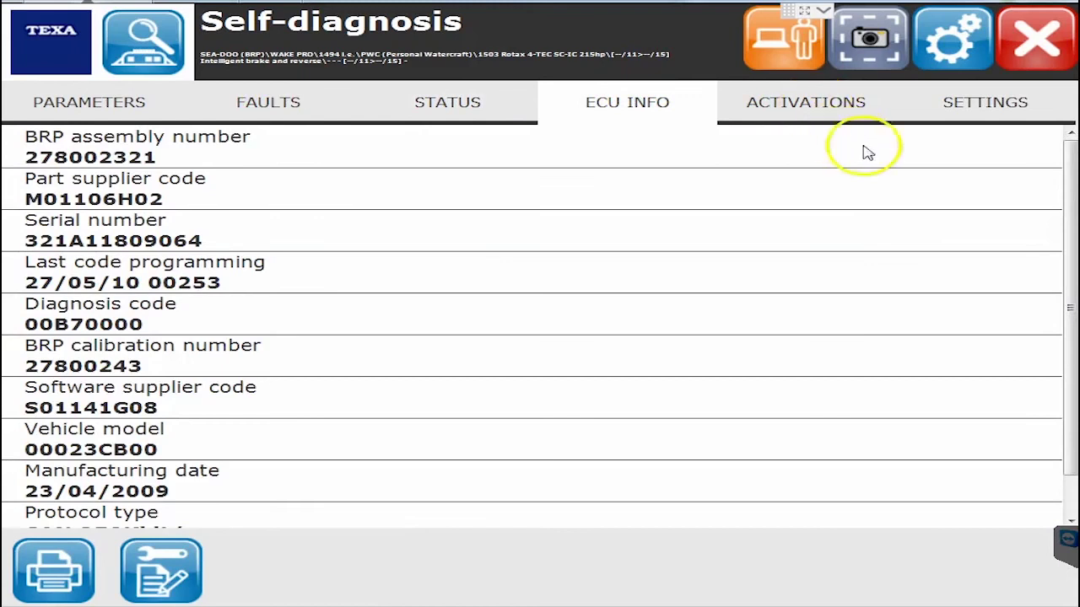
{"action": "scroll", "coordinate": [1065, 180], "scroll_direction": "down", "scroll_amount": 1}
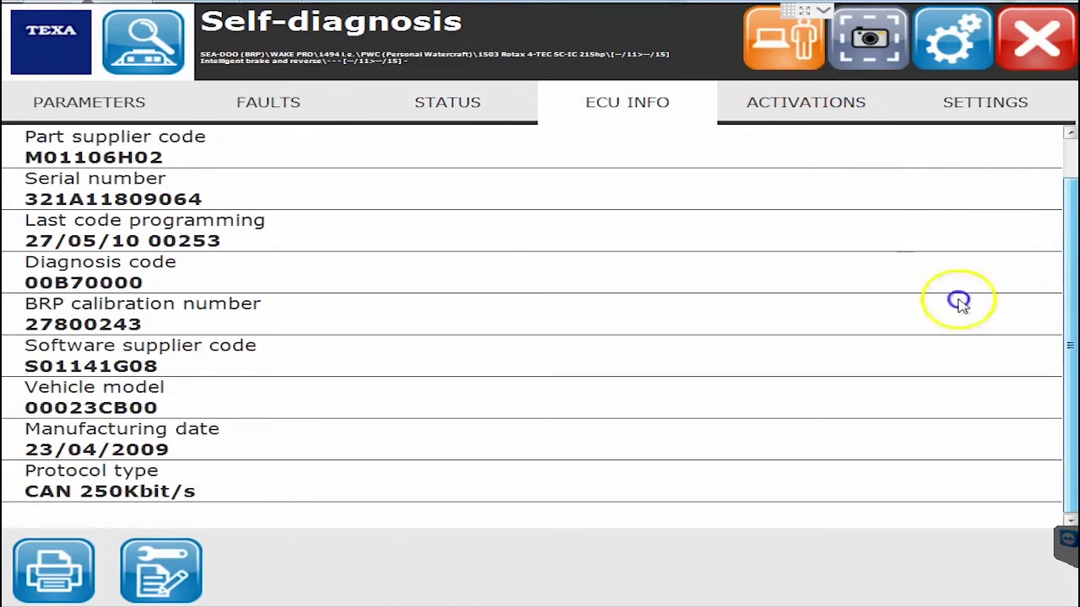
{"action": "left_click", "coordinate": [783, 119]}
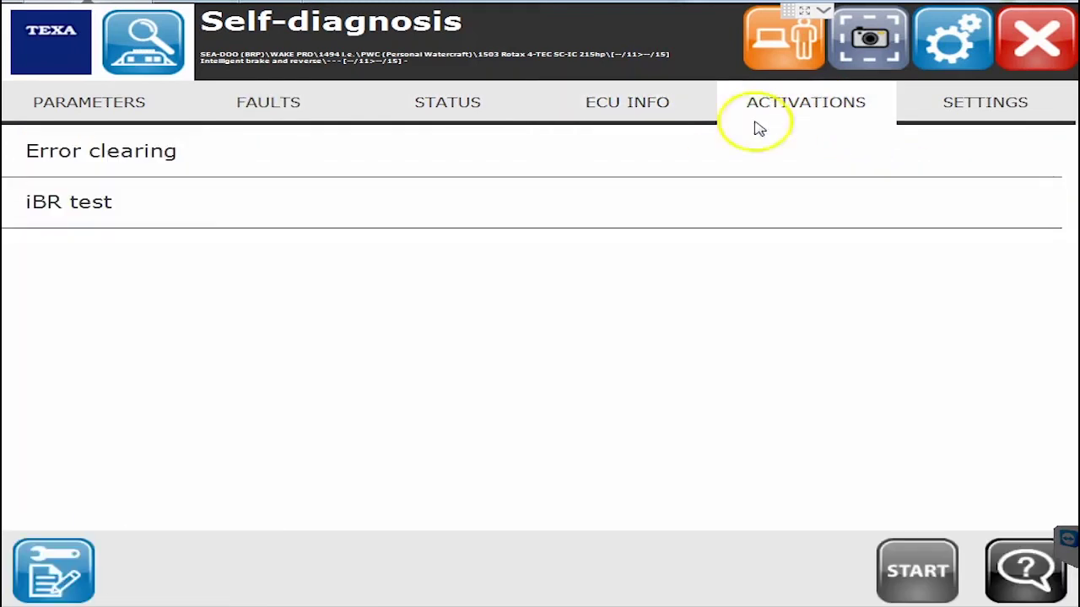
{"action": "left_click", "coordinate": [211, 203]}
{"action": "left_click", "coordinate": [202, 164]}
{"action": "left_click", "coordinate": [983, 108]}
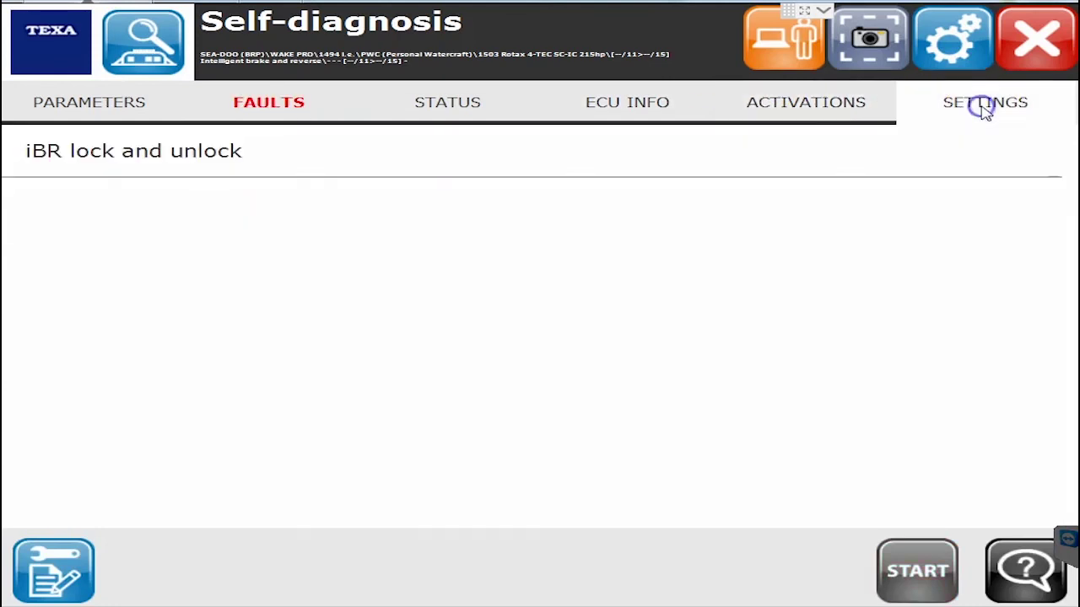
{"action": "left_click", "coordinate": [205, 151]}
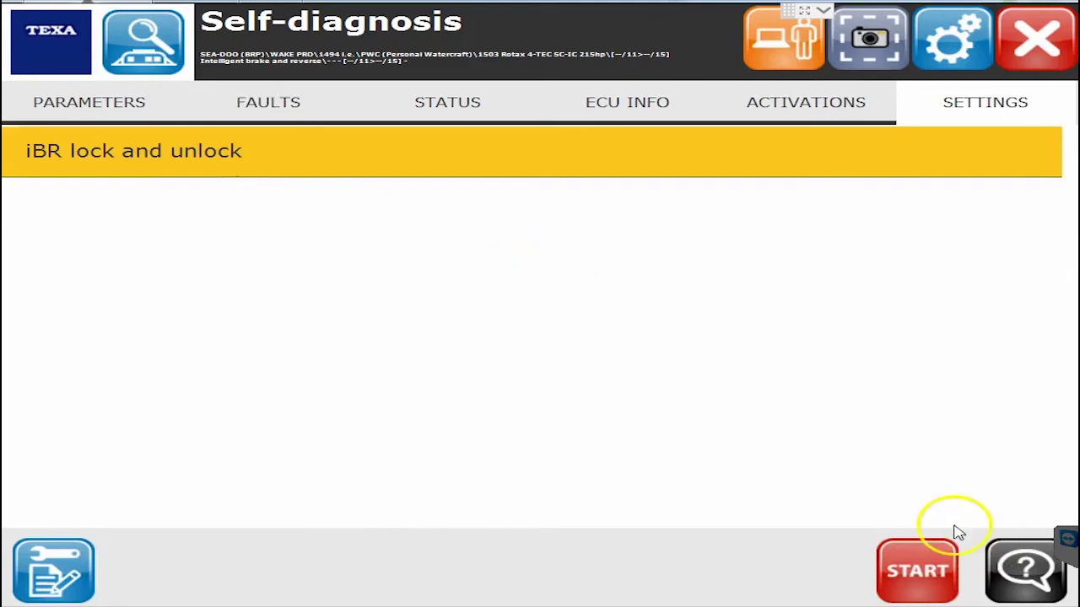
{"action": "left_click", "coordinate": [1037, 34]}
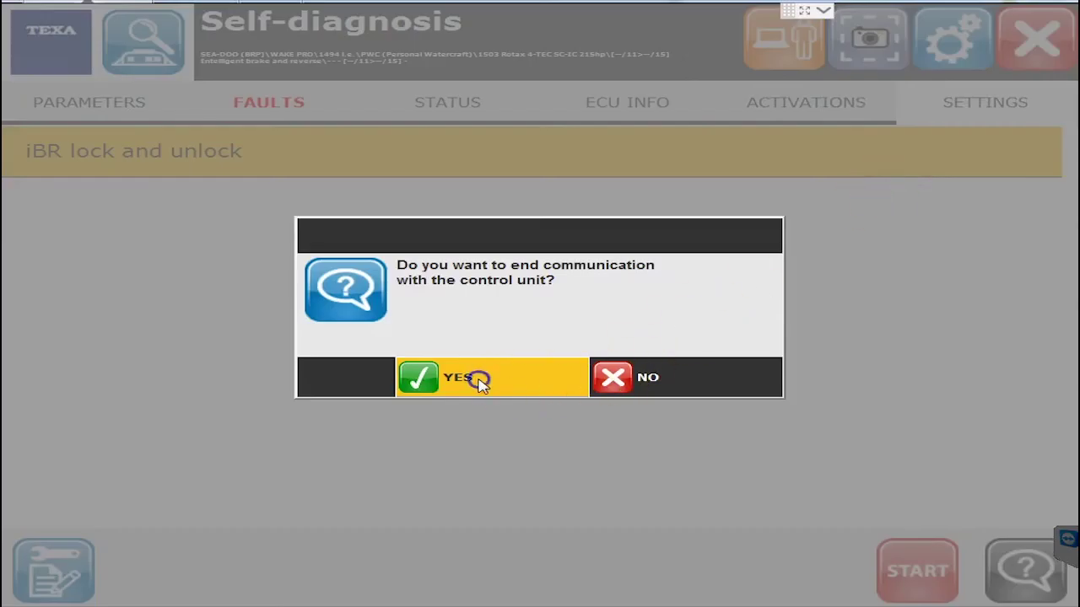
- End the iBR session and open the Yamaha WaveRunner FZR 1812 i.e. self-diagnosis page
{"action": "left_click", "coordinate": [478, 379]}
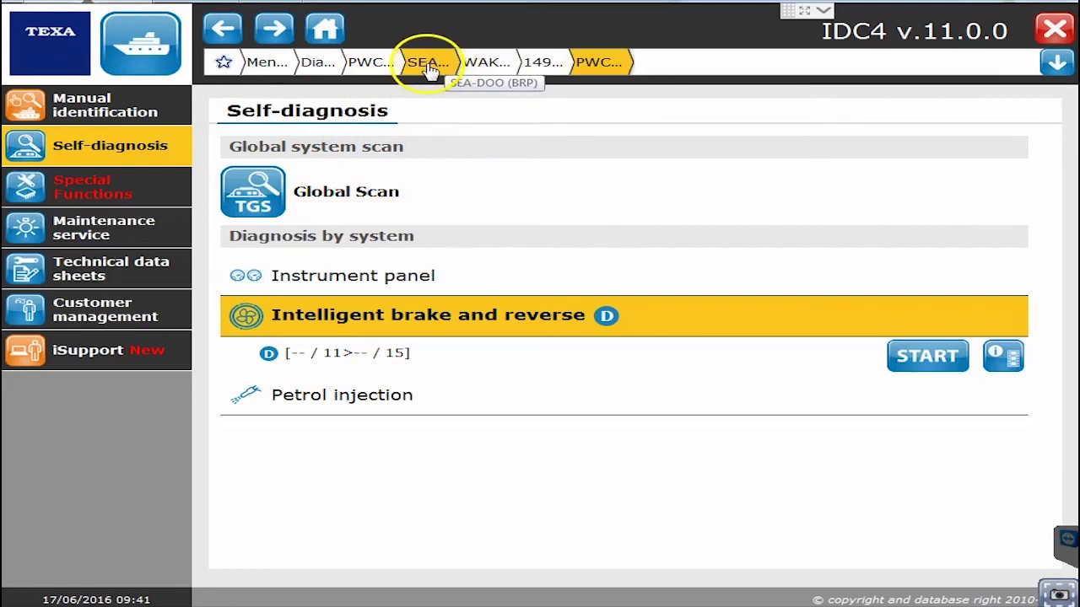
{"action": "left_click", "coordinate": [371, 63]}
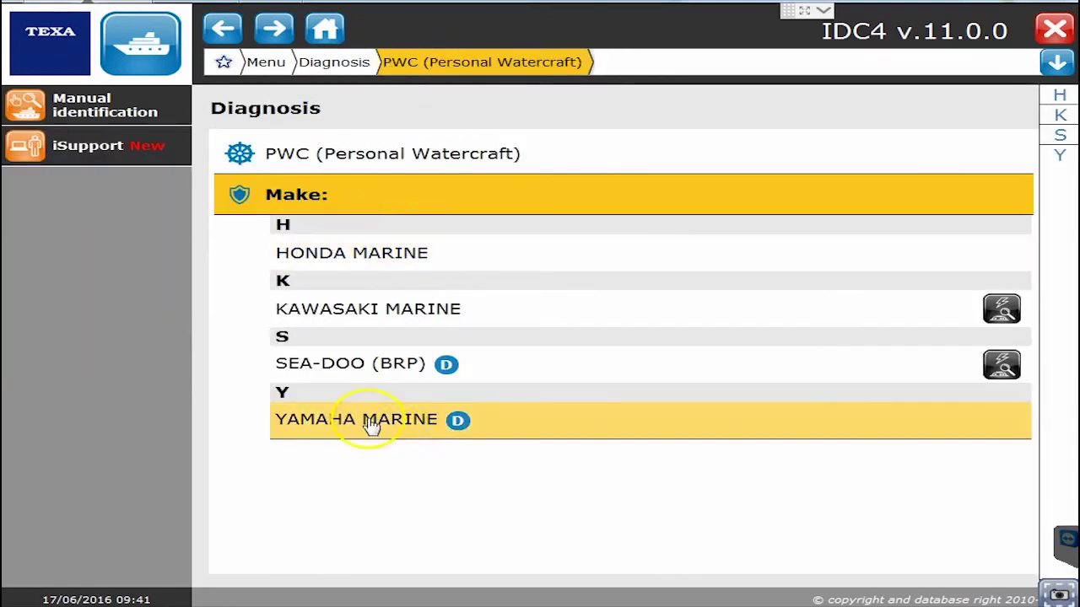
{"action": "left_click", "coordinate": [441, 438]}
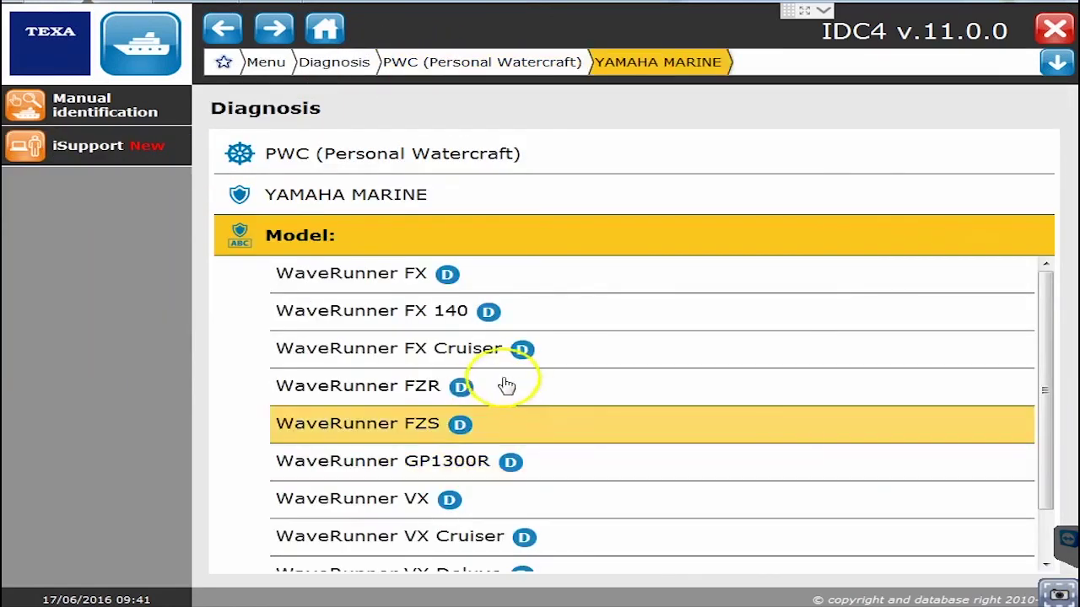
{"action": "left_click", "coordinate": [374, 388]}
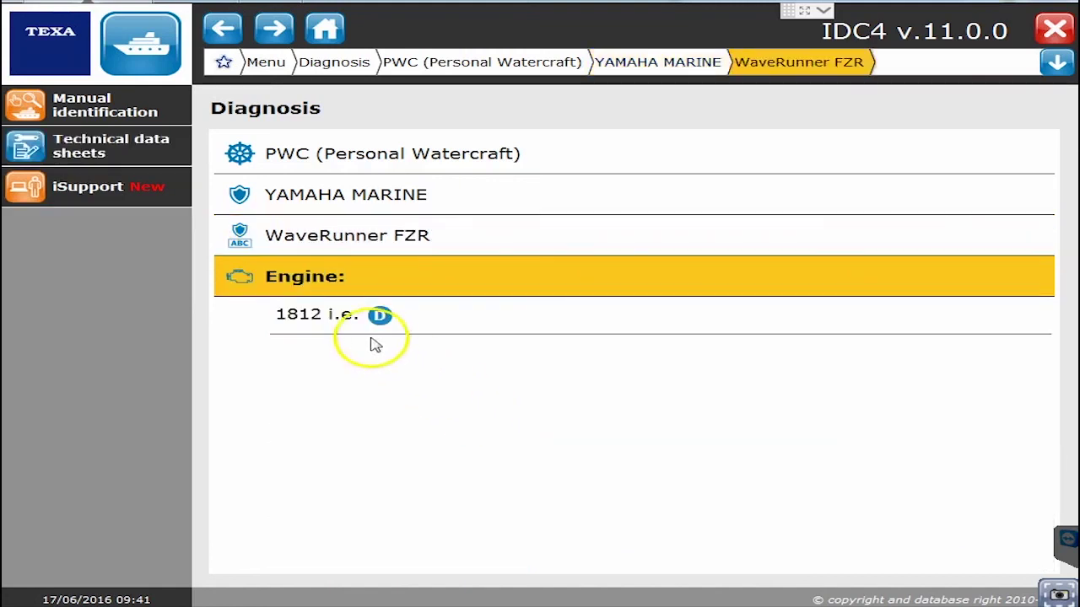
{"action": "left_click", "coordinate": [338, 321]}
{"action": "left_click", "coordinate": [392, 371]}
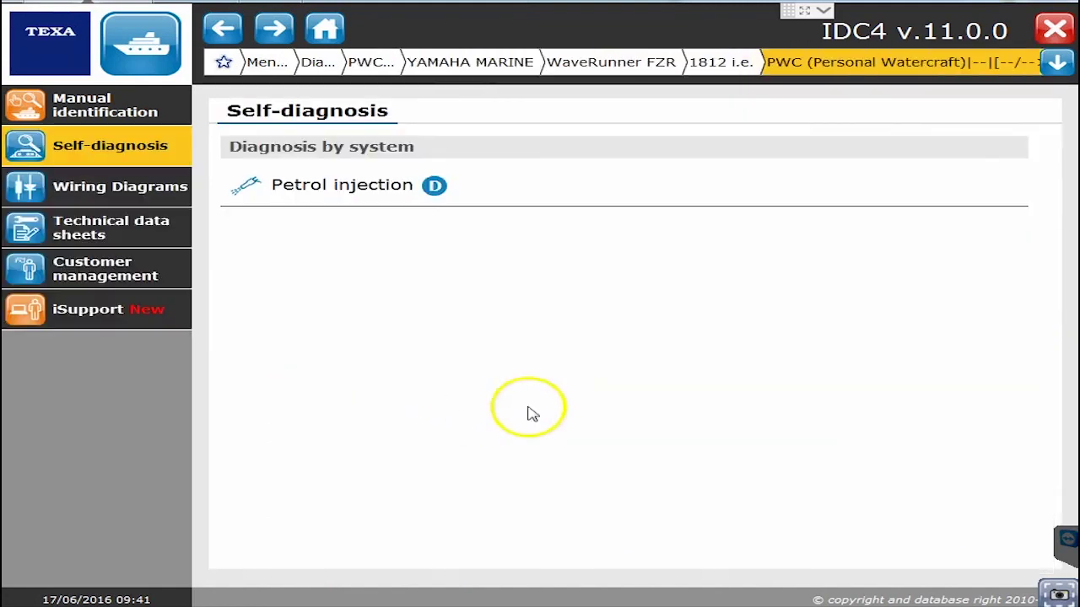
- Load the Sea-Doo GTX from the Last 20 selections list
{"action": "left_click", "coordinate": [473, 69]}
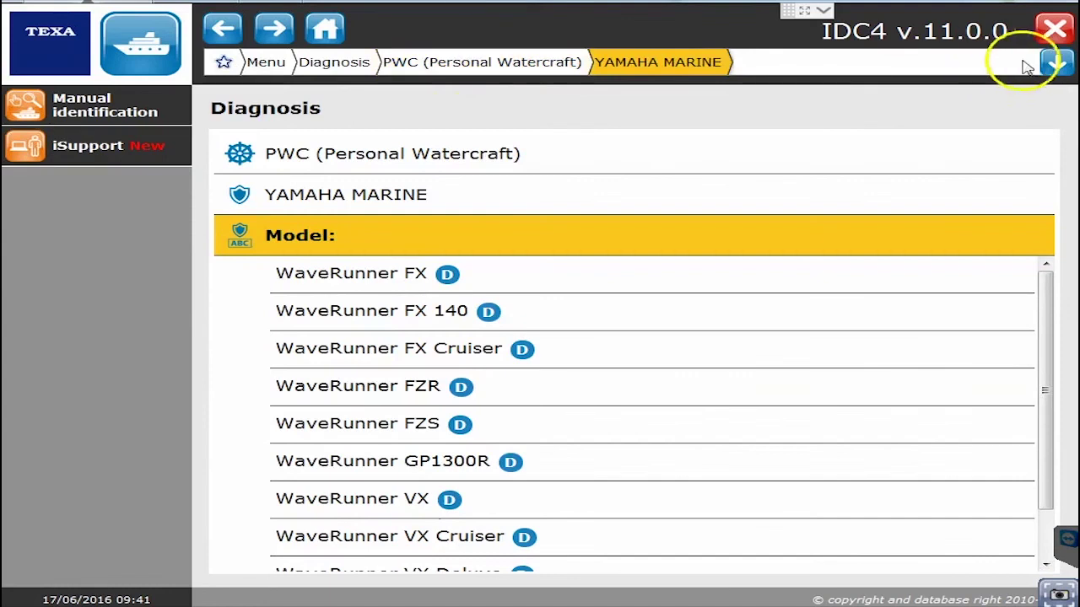
{"action": "left_click", "coordinate": [1057, 61]}
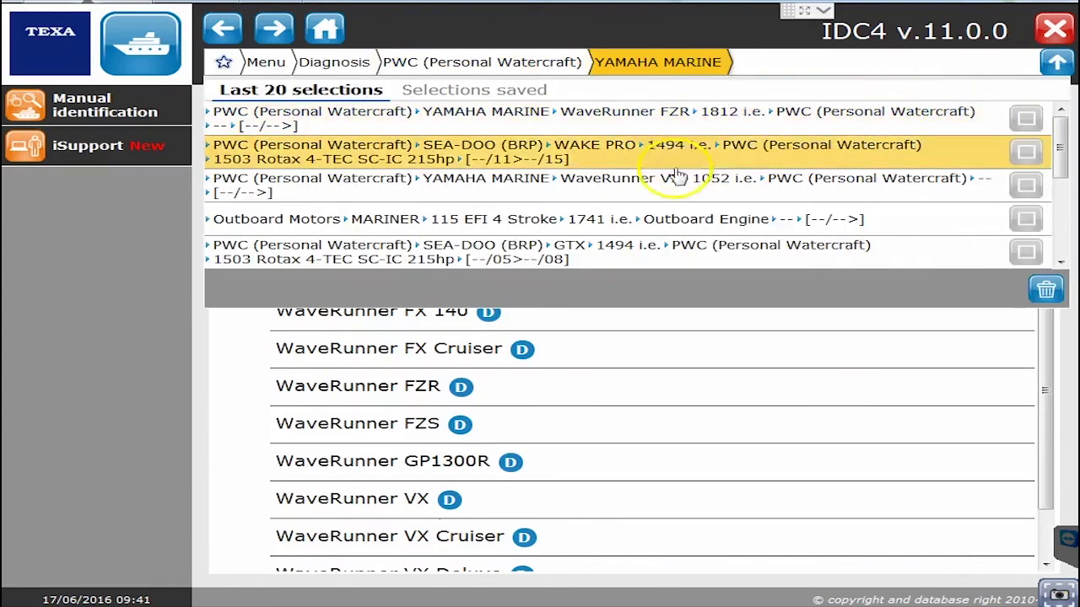
{"action": "left_click", "coordinate": [624, 256]}
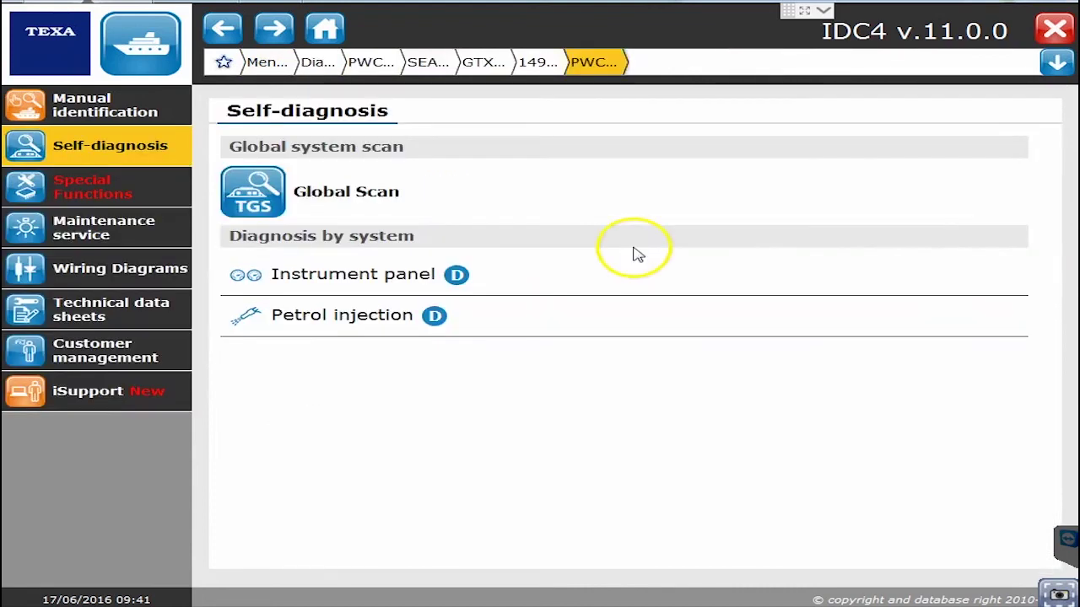
- Open Special Functions, expand Special adjustments, and select Key registration, then Change vehicle configurations
{"action": "left_click", "coordinate": [61, 188]}
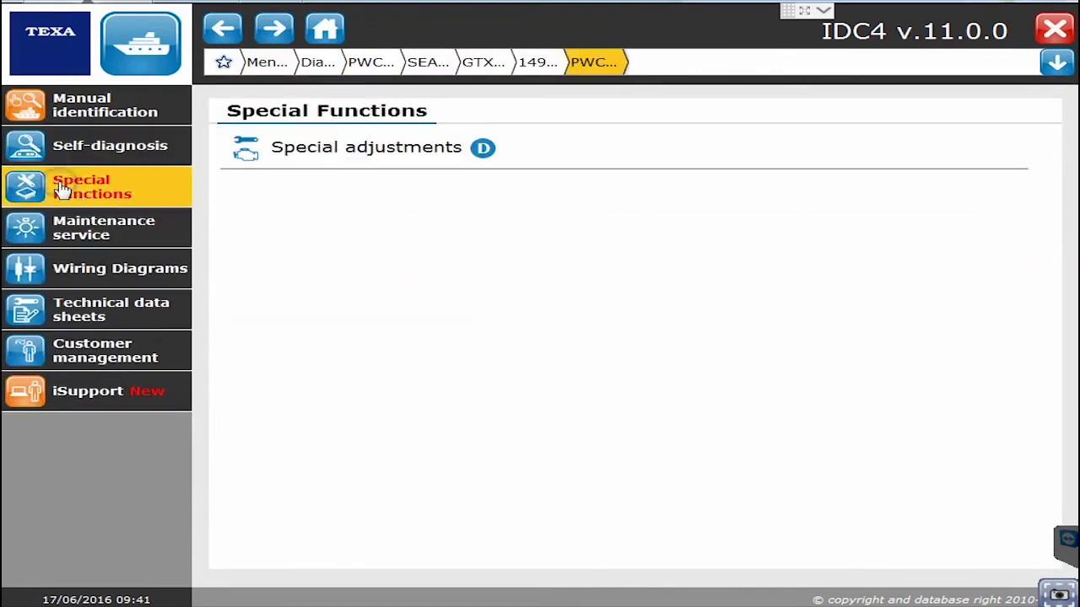
{"action": "left_click", "coordinate": [334, 158]}
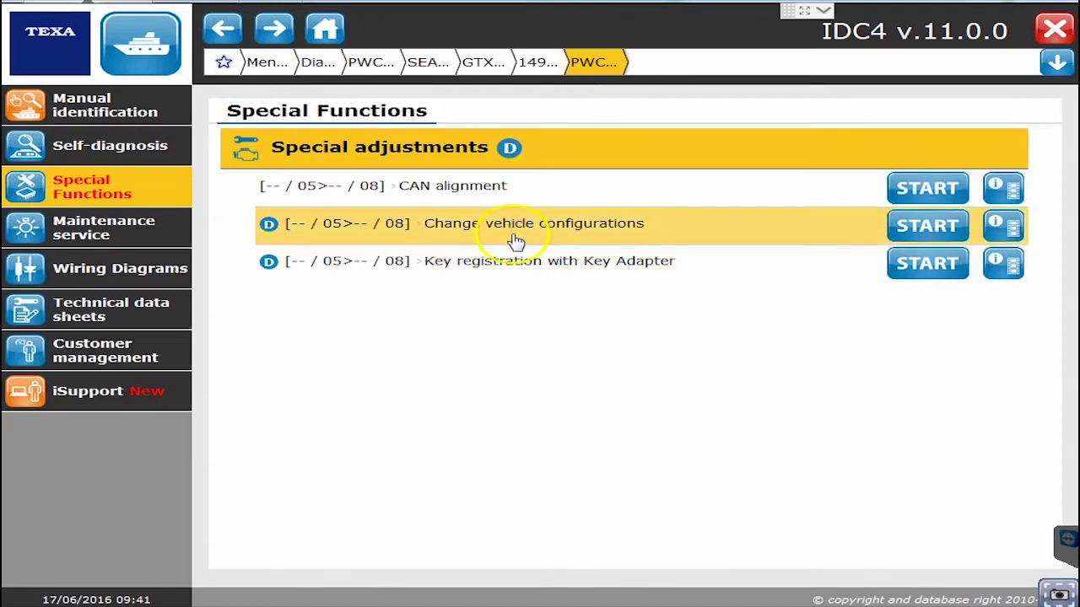
{"action": "left_click", "coordinate": [522, 274]}
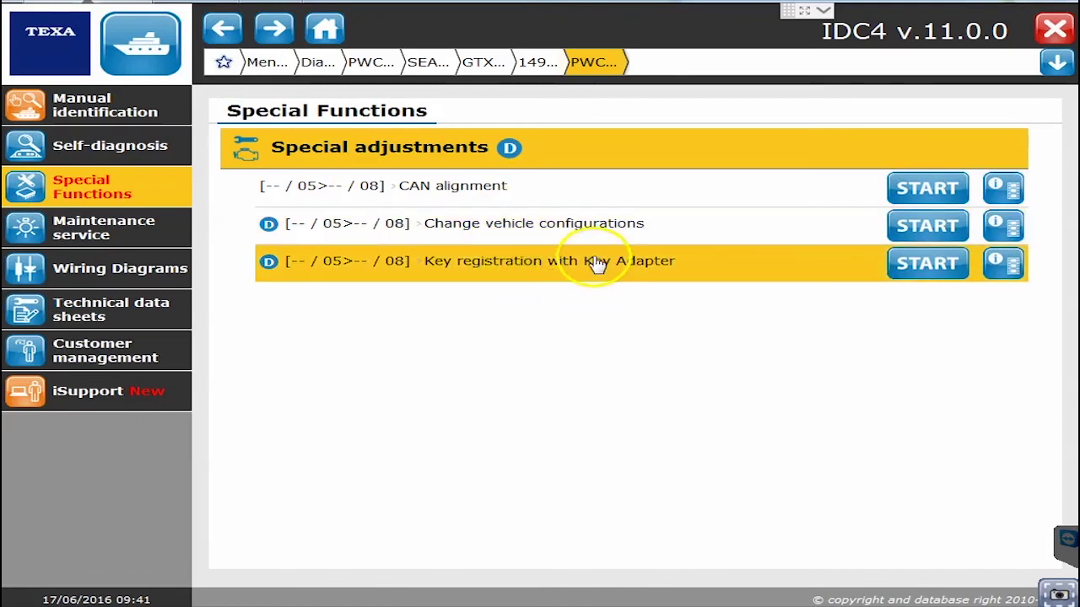
{"action": "left_click", "coordinate": [547, 238]}
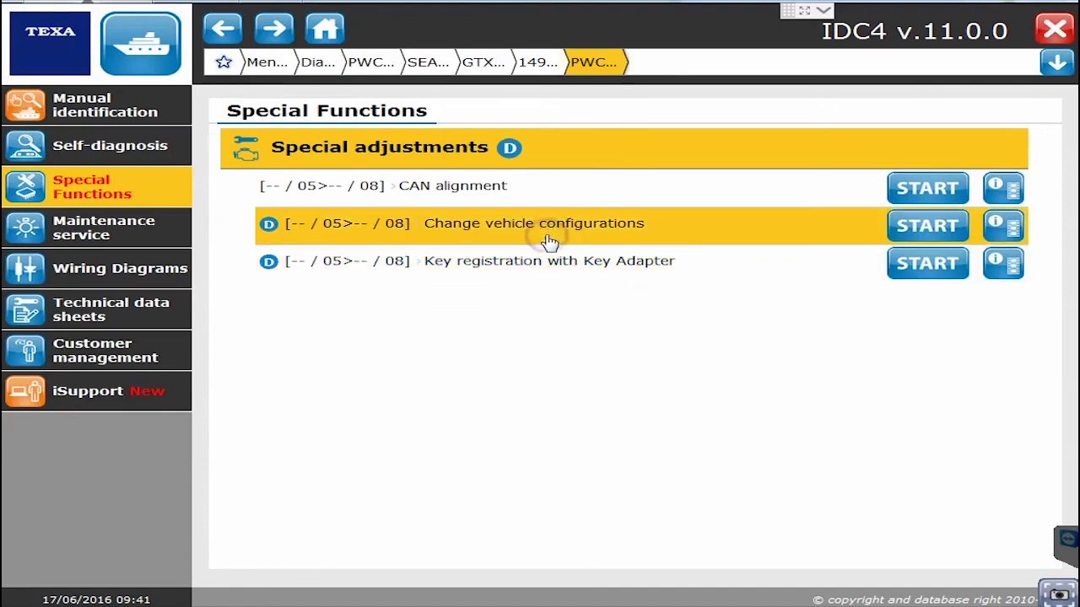